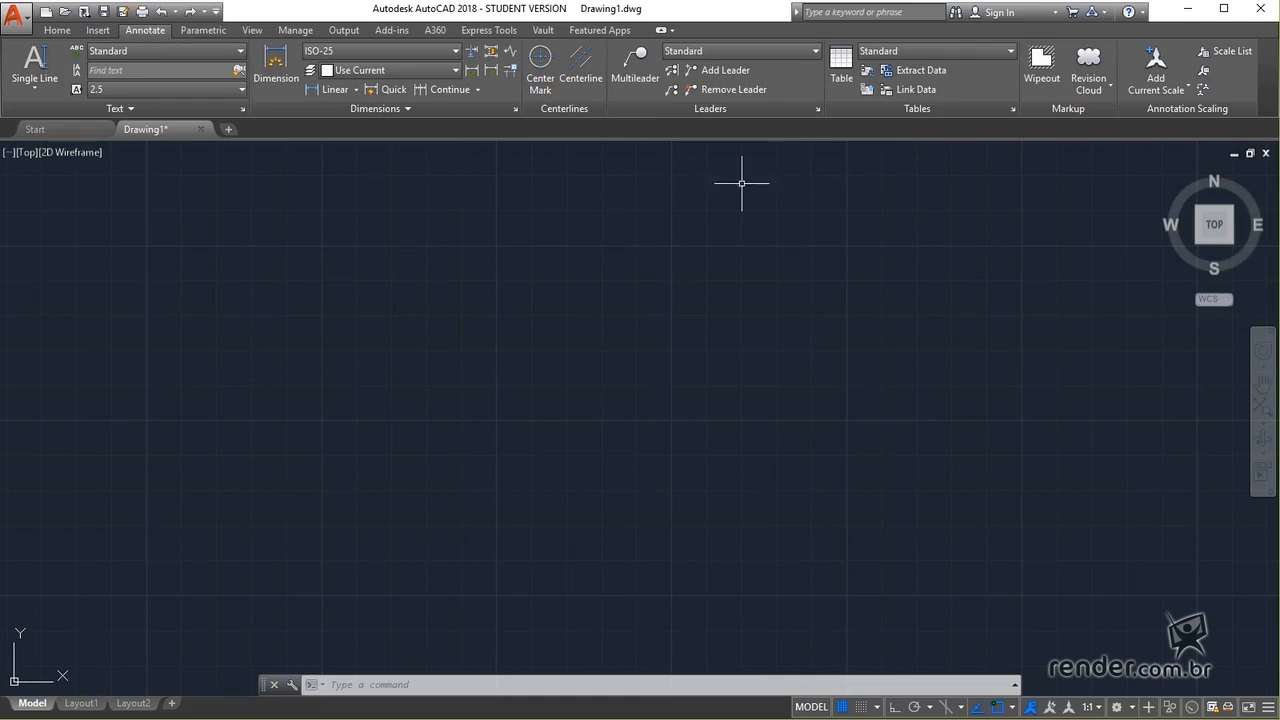
Step: Insert an empty table with 5 columns, 8 data rows, column width 63.5 and row height 1 line
{"action": "left_click", "coordinate": [841, 65]}
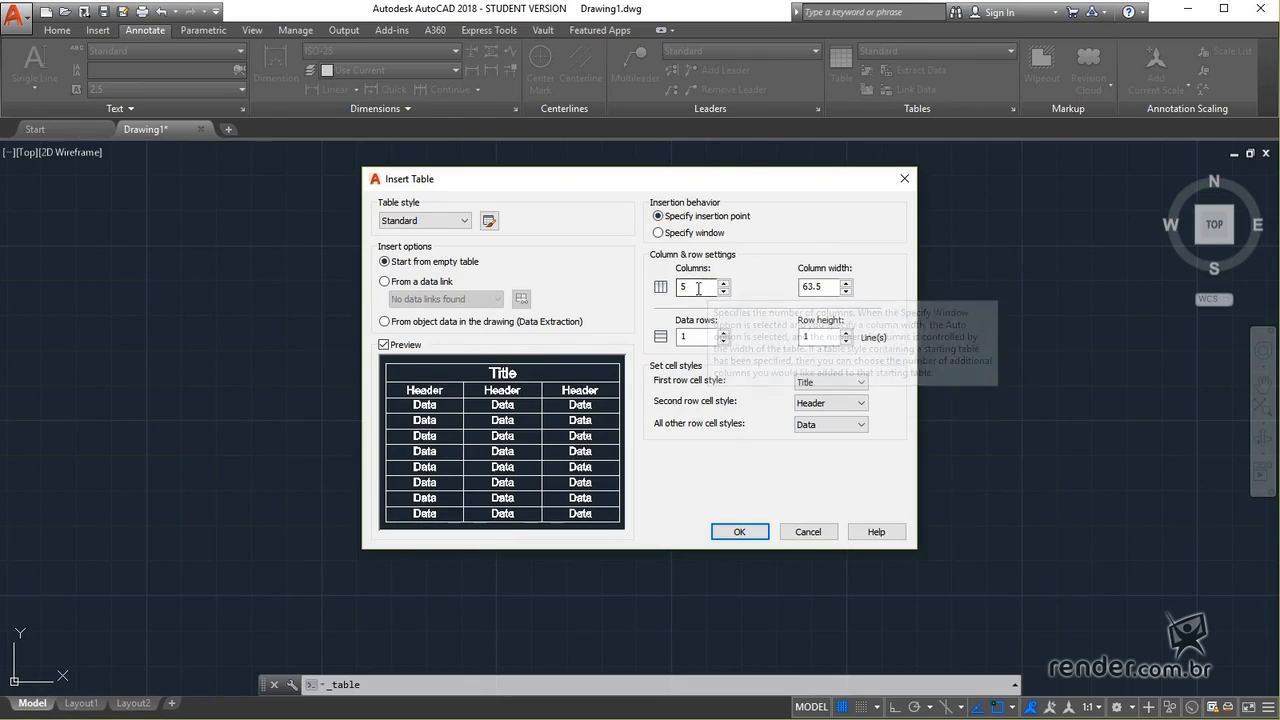
{"action": "left_click", "coordinate": [690, 337]}
{"action": "left_click", "coordinate": [697, 288]}
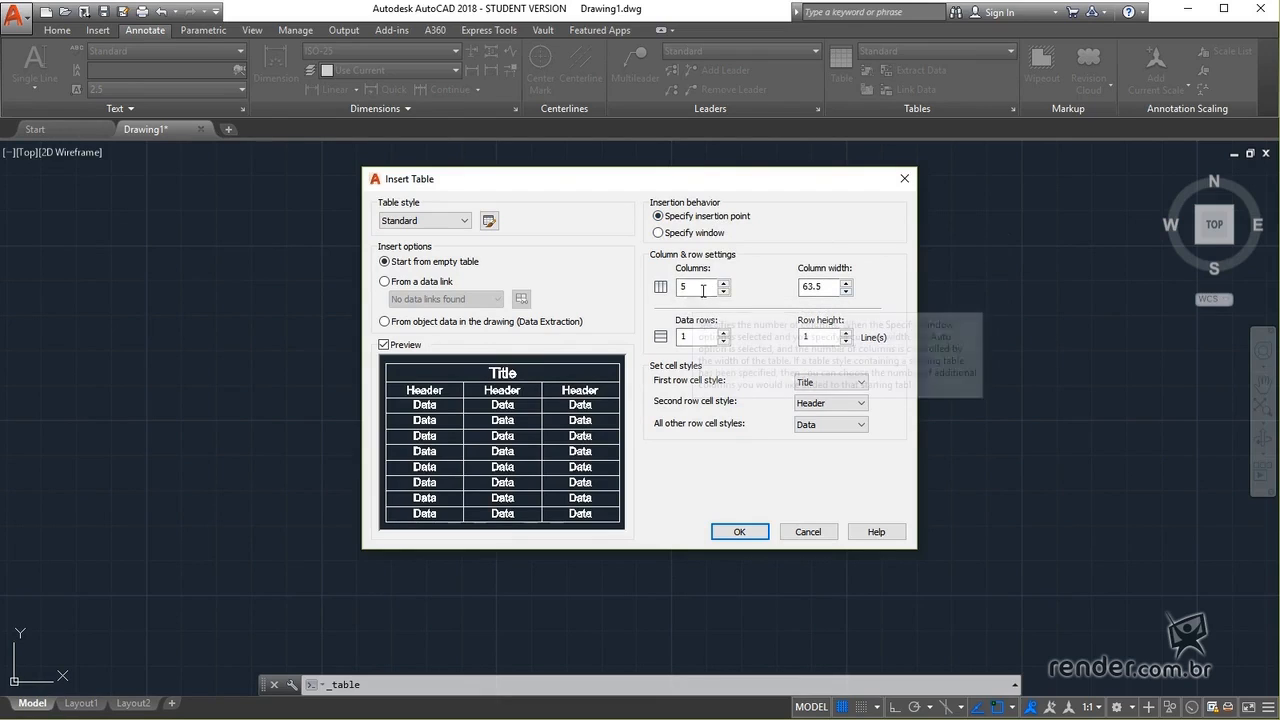
{"action": "left_click", "coordinate": [820, 288]}
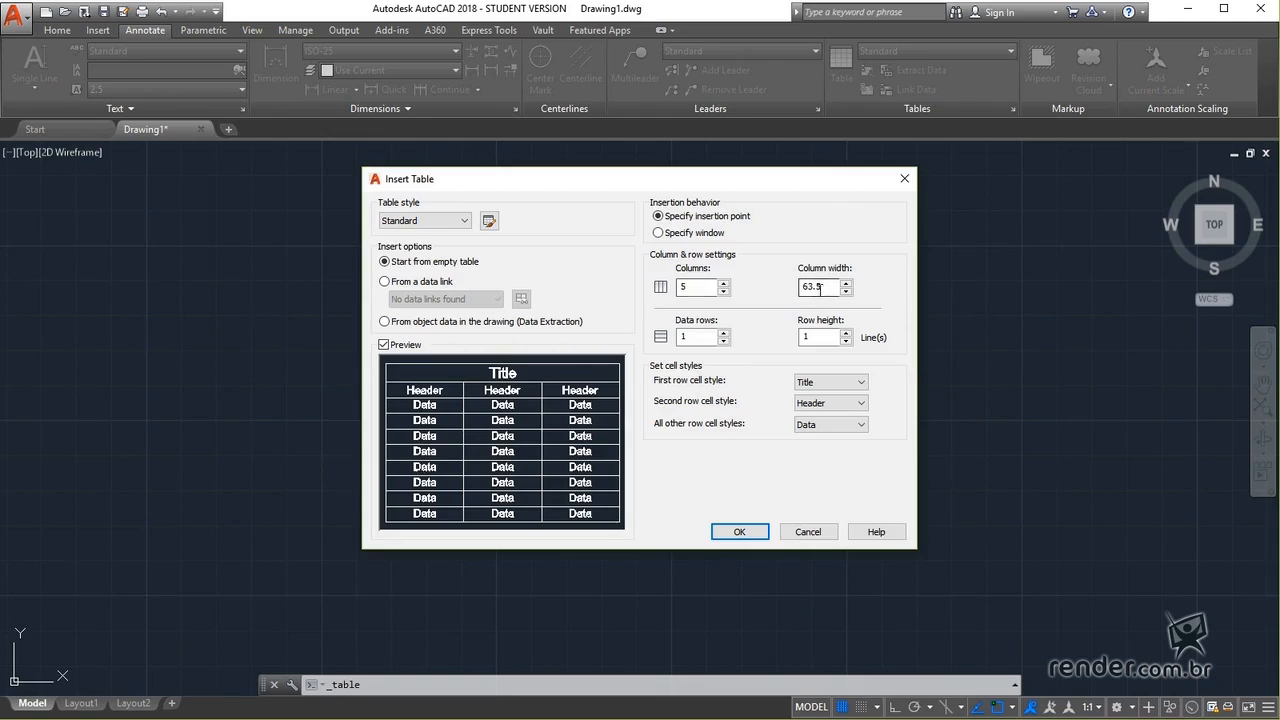
{"action": "left_click", "coordinate": [826, 336]}
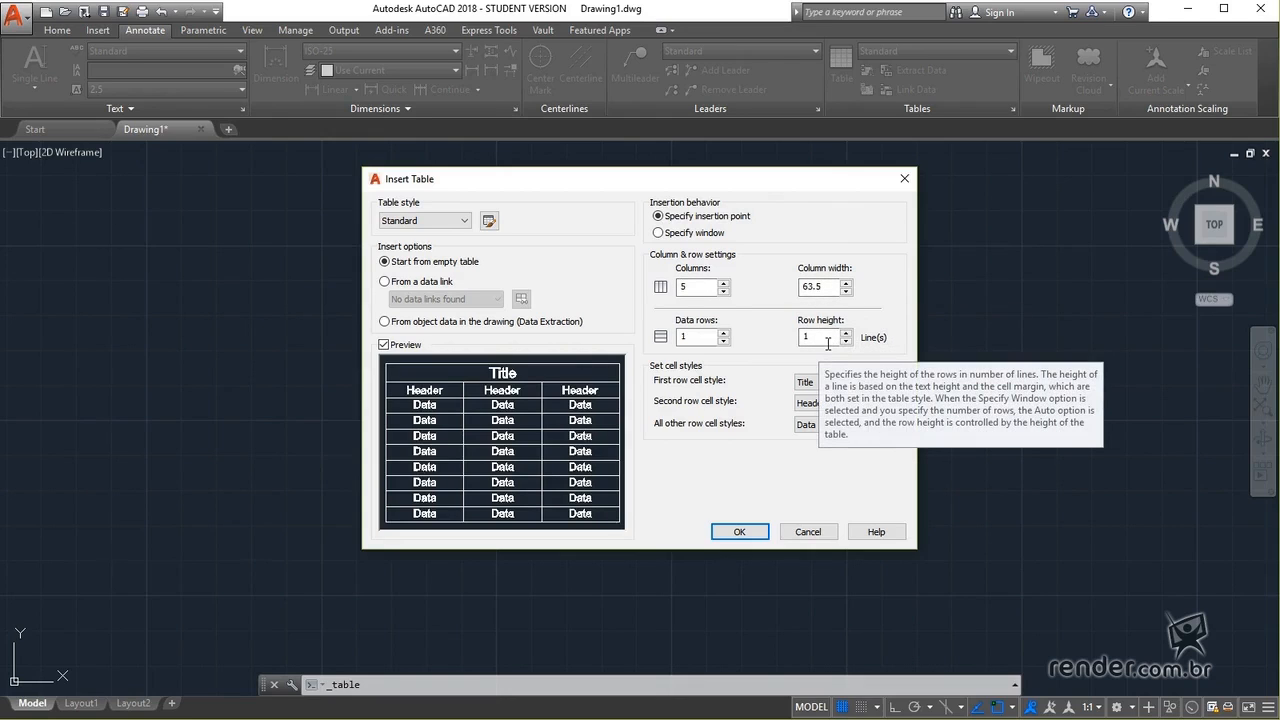
{"action": "left_click", "coordinate": [695, 287]}
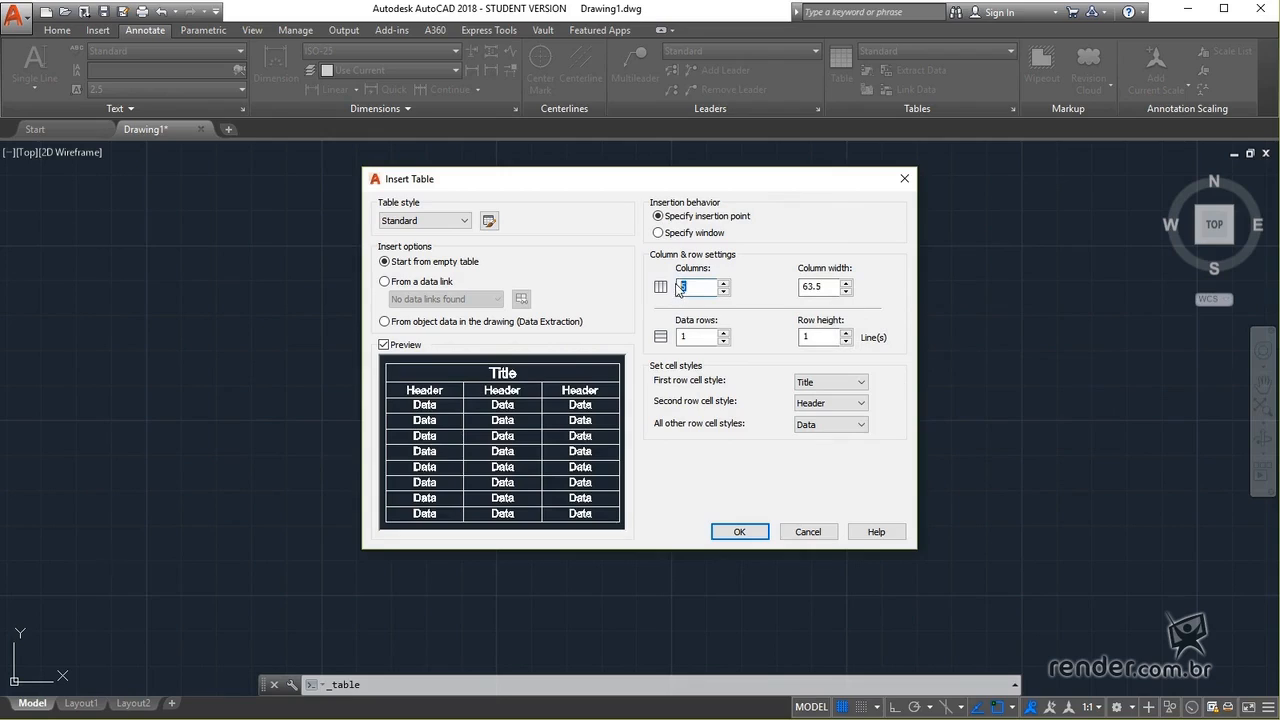
{"action": "left_click", "coordinate": [697, 337]}
{"action": "left_click", "coordinate": [746, 533]}
{"action": "left_click", "coordinate": [70, 244]}
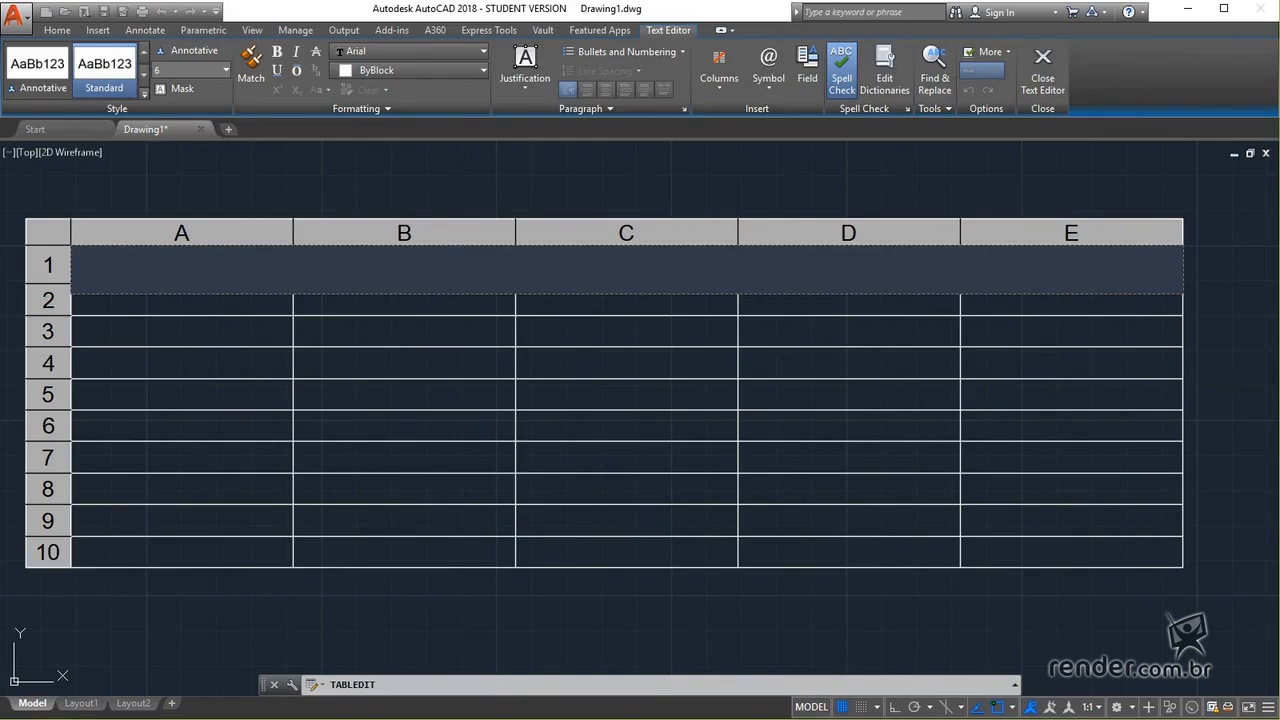
Step: Consult the parts list in TABELA.pdf in Foxit Reader, and enter the AutoCAD table's title as "Conjunto do Graminho"
{"action": "key", "text": "alt+Tab"}
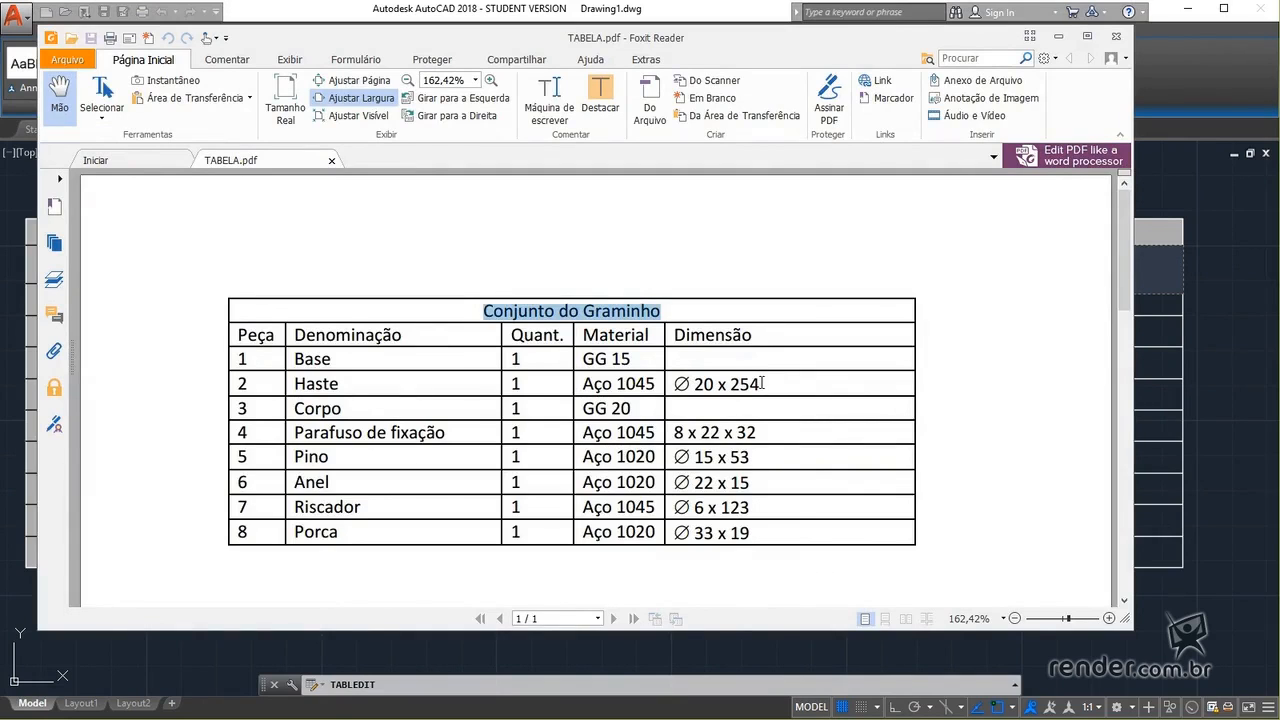
{"action": "left_click", "coordinate": [1058, 36]}
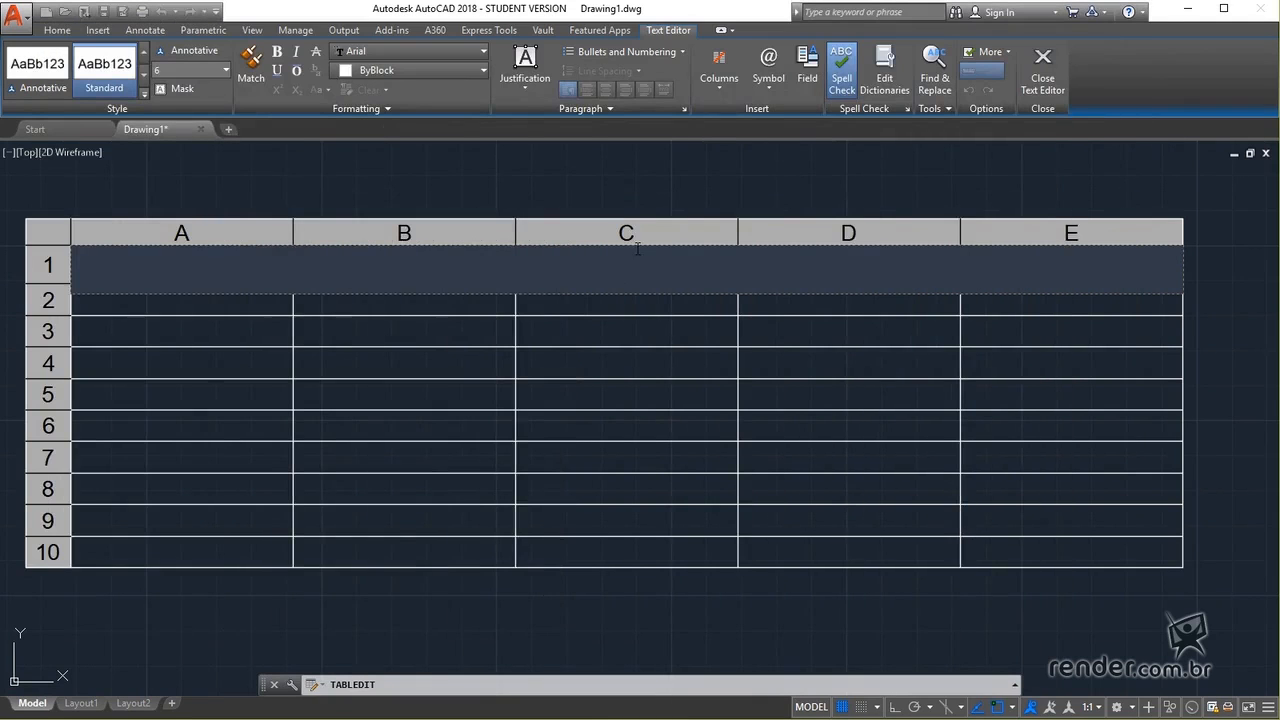
{"action": "type", "text": "Conjunto do Graminho"}
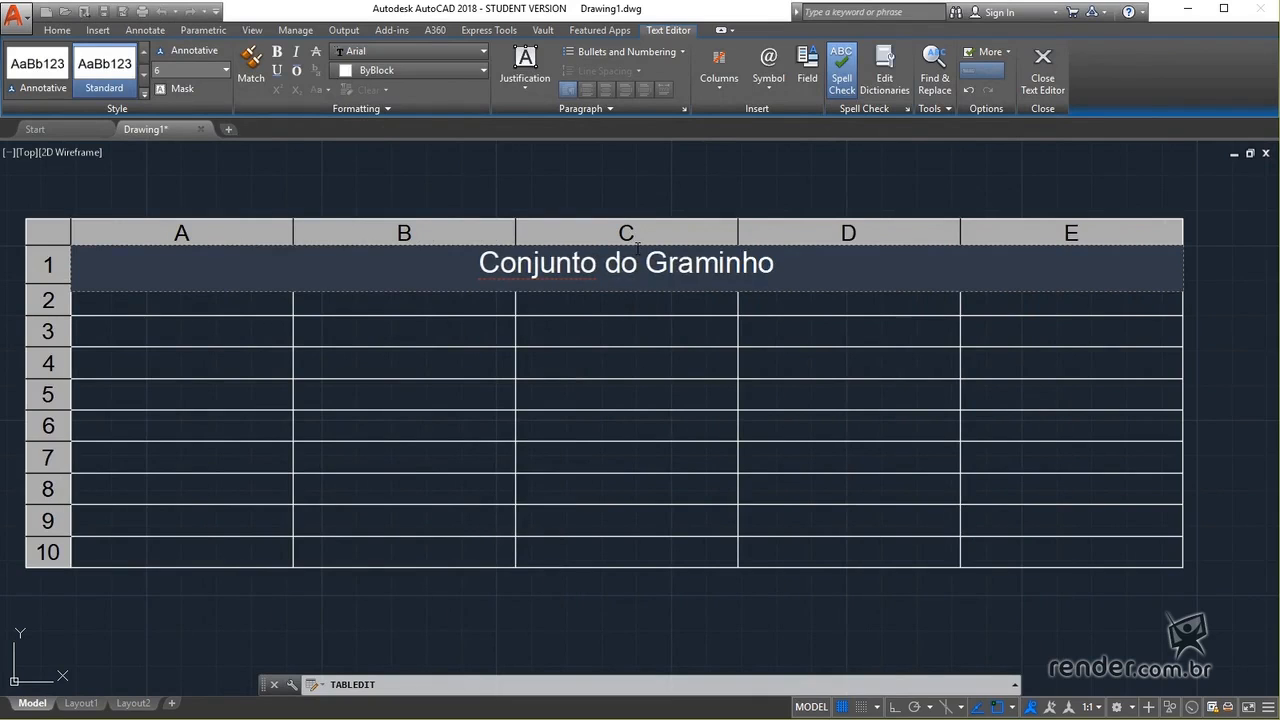
{"action": "key", "text": "Tab"}
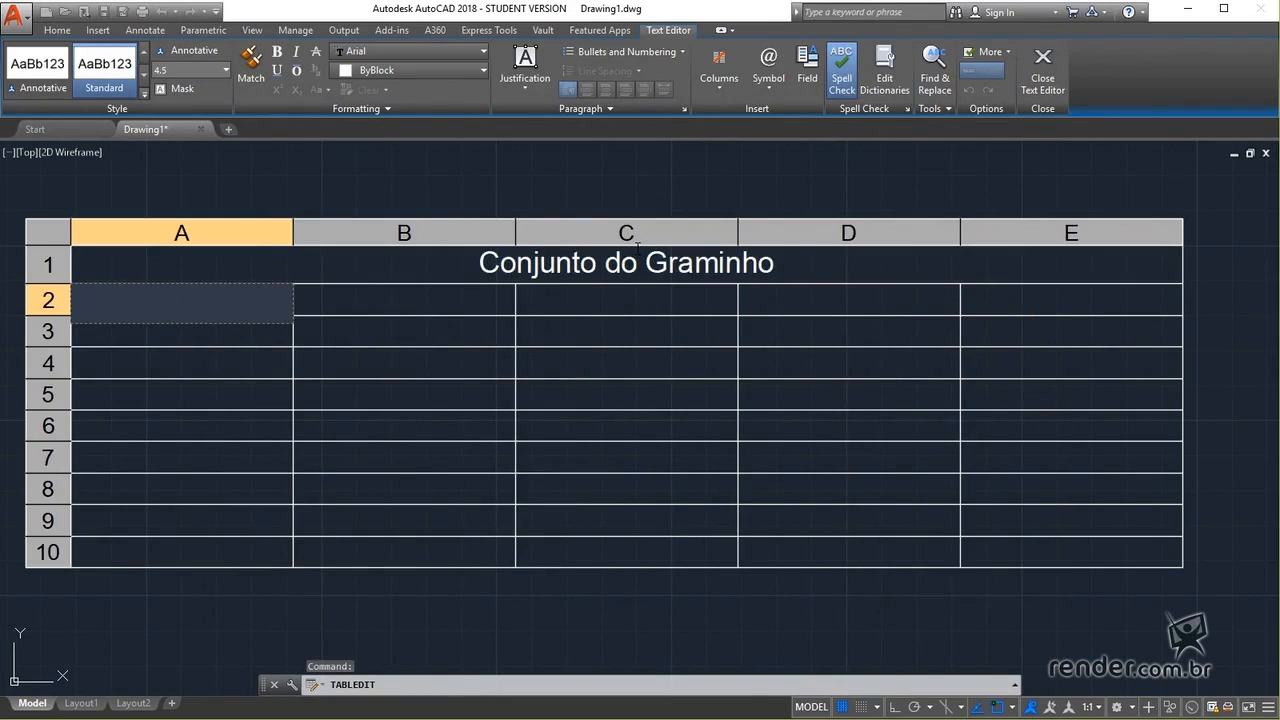
Step: Fill the header row with Peça, Denominação, Quant., Material and Dimensão
{"action": "type", "text": "Peça"}
{"action": "key", "text": "Tab"}
{"action": "type", "text": "Denominação"}
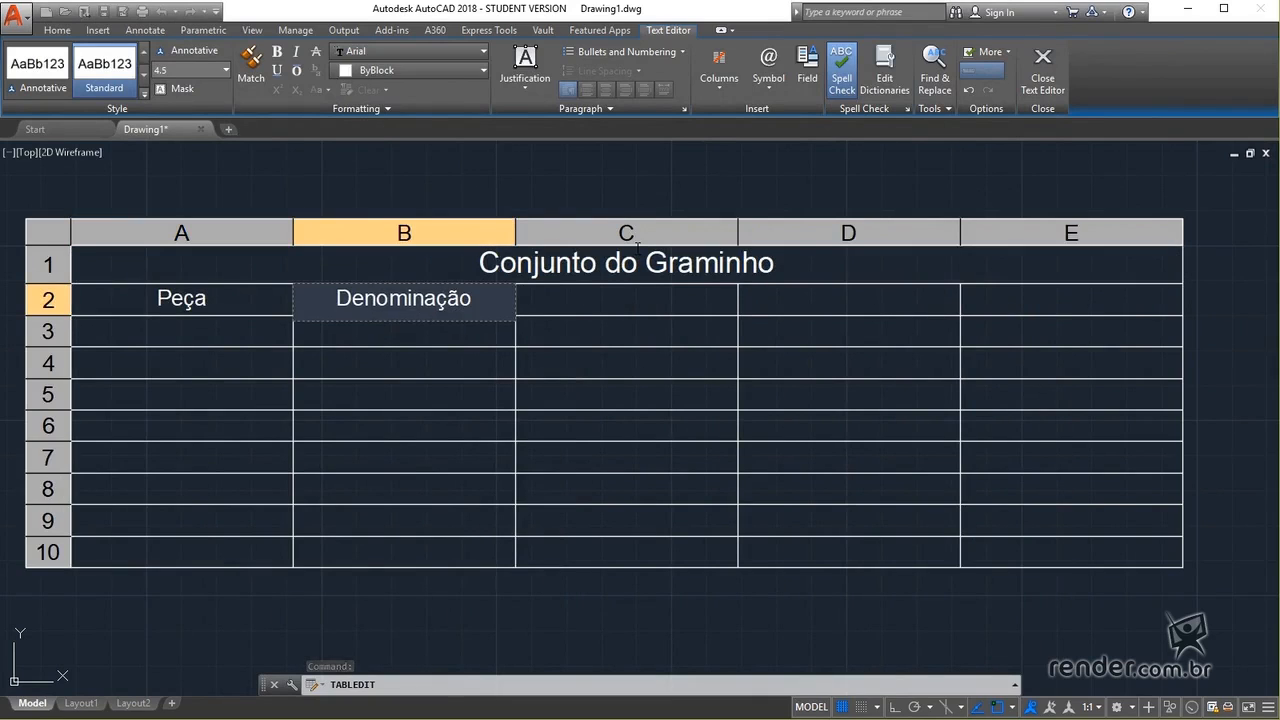
{"action": "key", "text": "Tab"}
{"action": "type", "text": "Quant."}
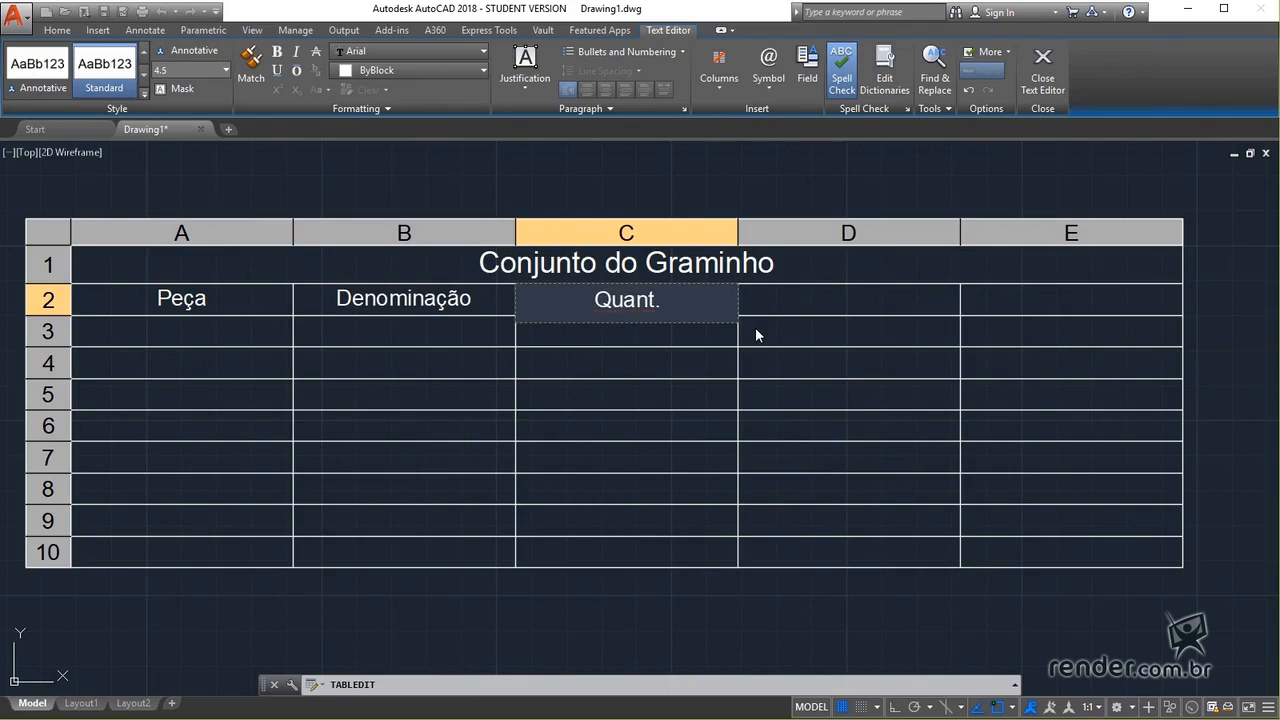
{"action": "key", "text": "Tab"}
{"action": "type", "text": "Material"}
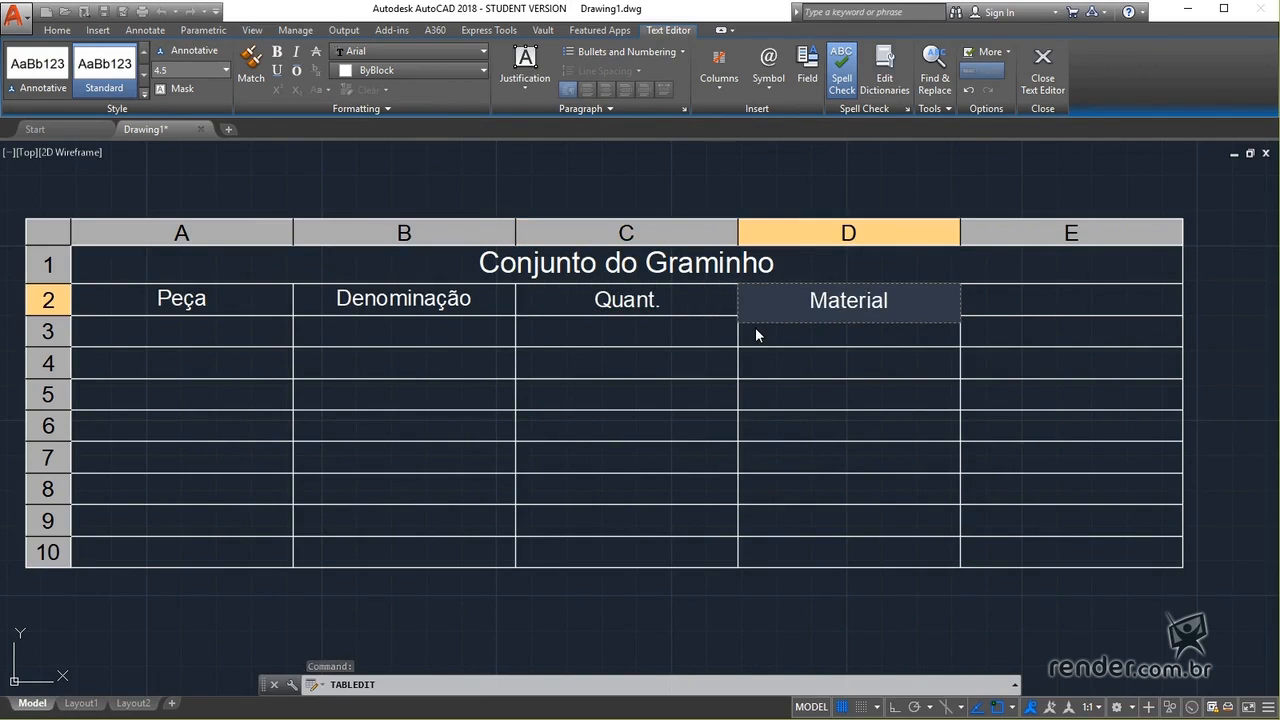
{"action": "key", "text": "Tab"}
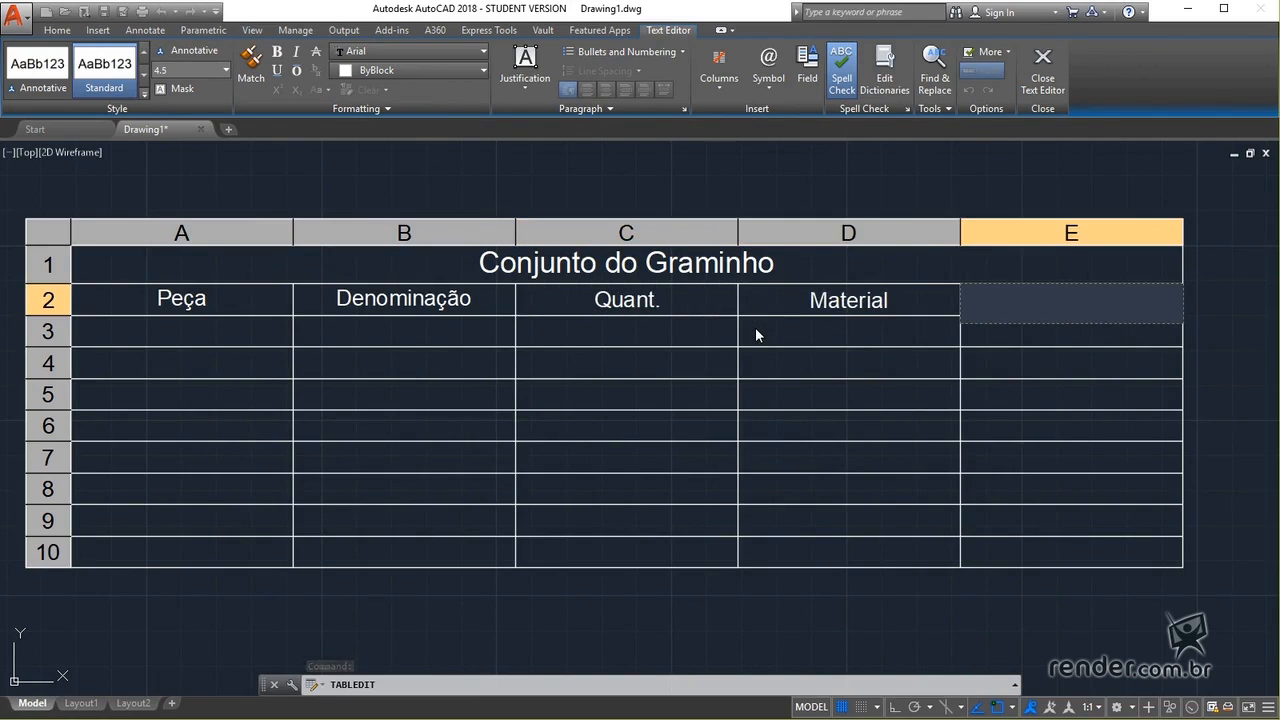
{"action": "type", "text": "Dimensão"}
{"action": "key", "text": "Tab"}
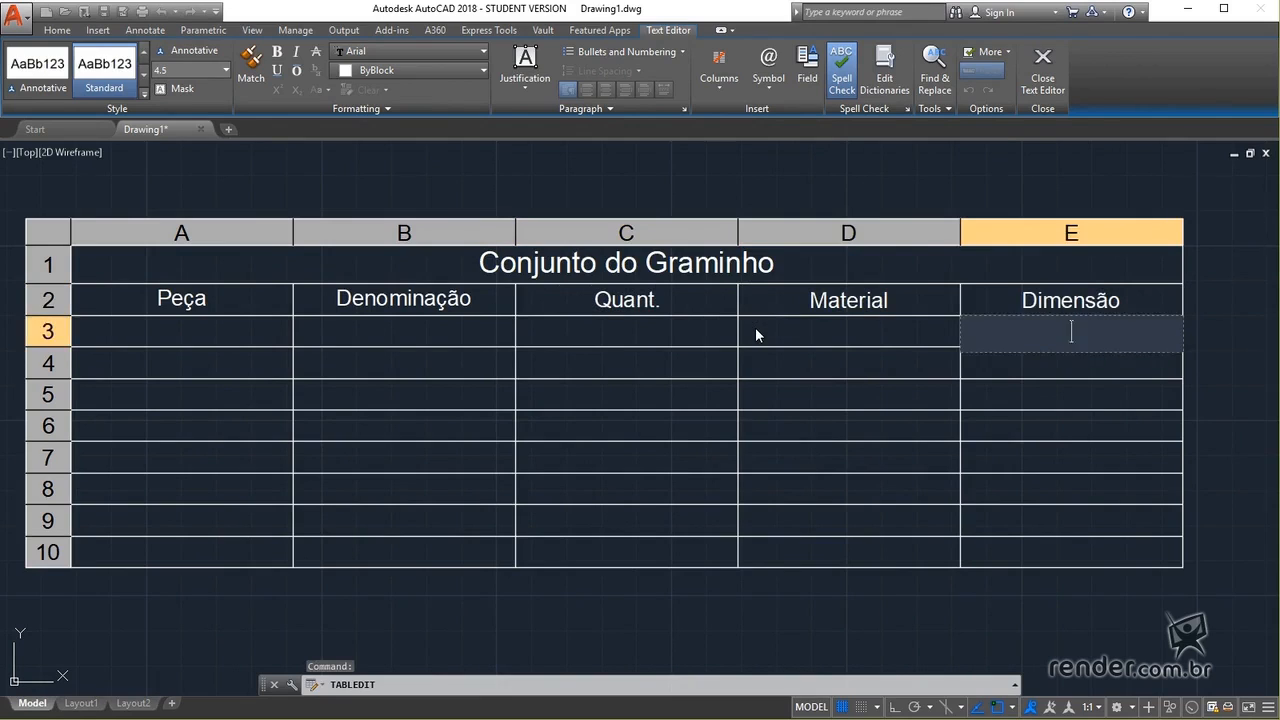
Step: Fill the first data row with part 1, Base, quantity 1 and material GG 15
{"action": "type", "text": "1"}
{"action": "key", "text": "Tab"}
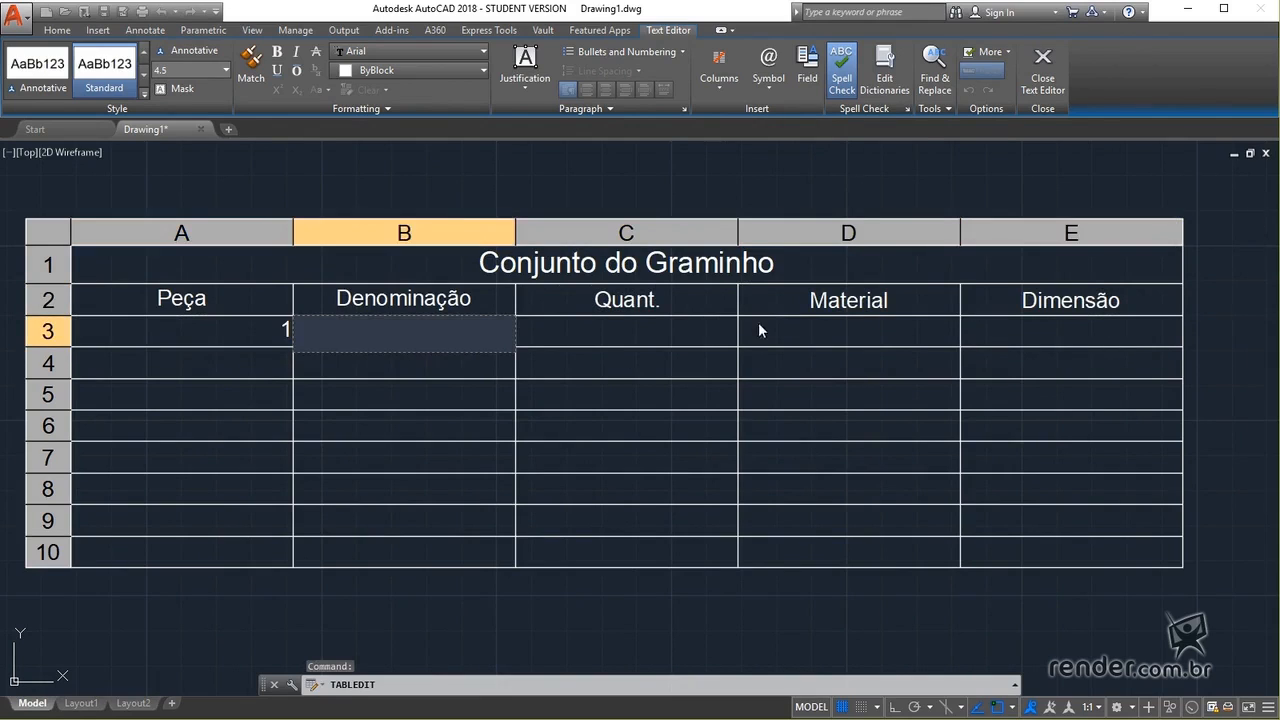
{"action": "type", "text": "Base"}
{"action": "key", "text": "Tab"}
{"action": "type", "text": "1"}
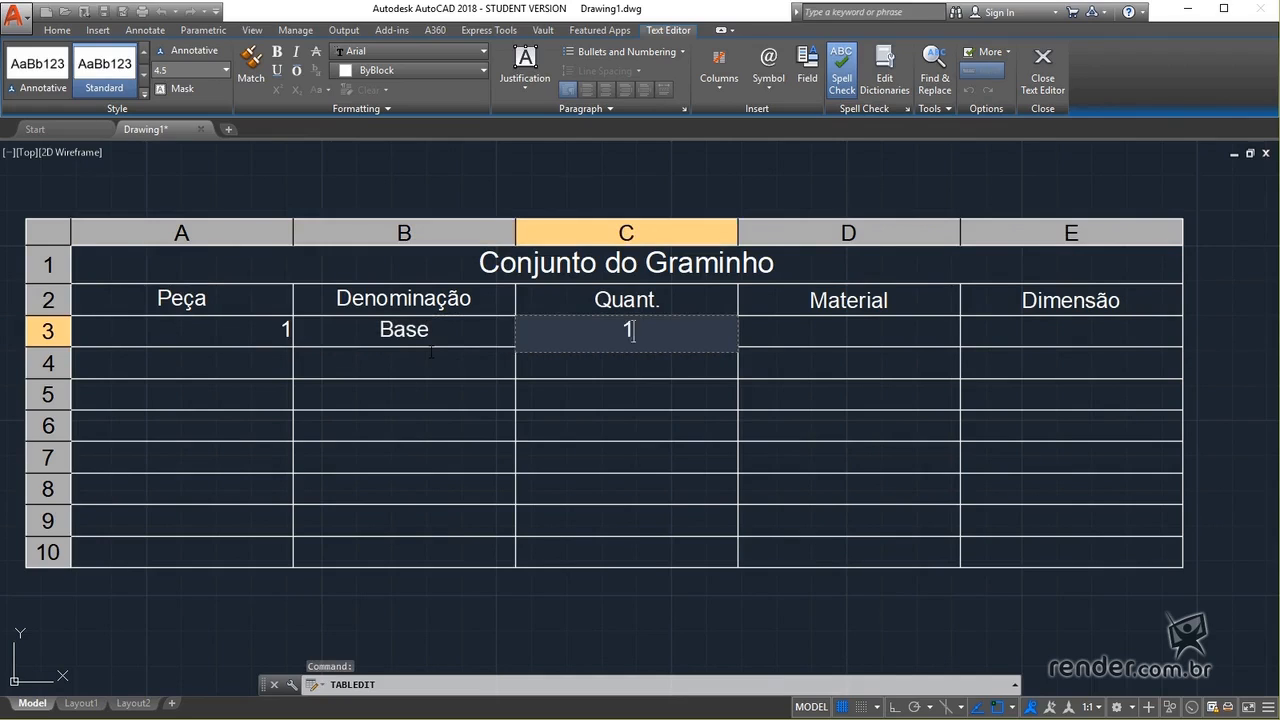
{"action": "key", "text": "Tab"}
{"action": "type", "text": "GG 15"}
{"action": "key", "text": "Return"}
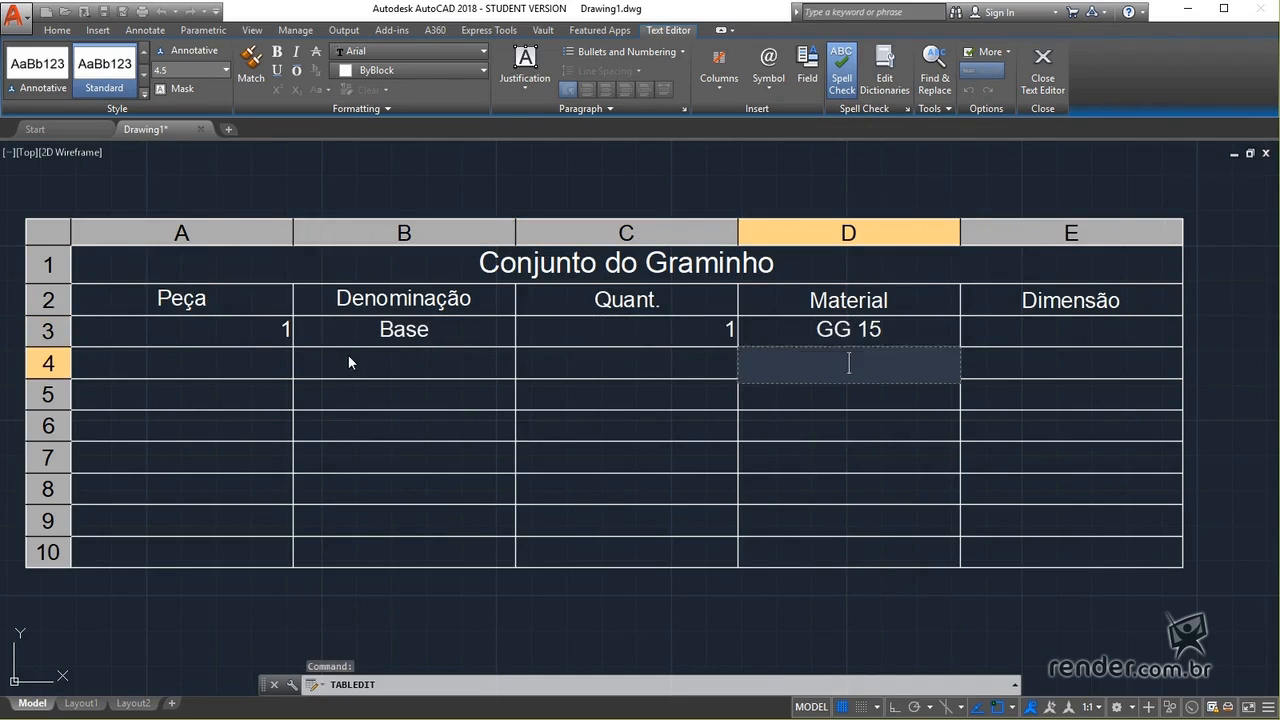
Step: Fill the second data row with denomination Haste, quantity 1 and material Aço 1045, leaving its part number empty
{"action": "left_click", "coordinate": [350, 363]}
{"action": "type", "text": "Haste"}
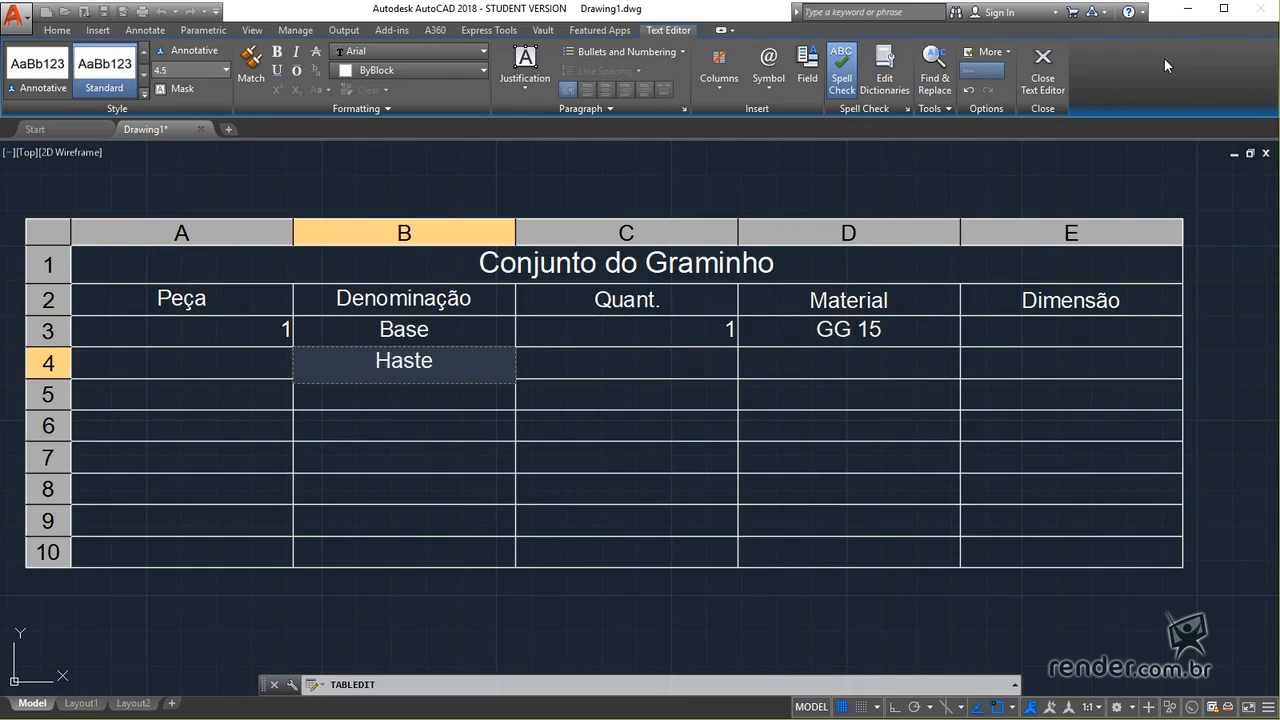
{"action": "key", "text": "Tab"}
{"action": "type", "text": "1"}
{"action": "key", "text": "Tab"}
{"action": "type", "text": "Aço 1045"}
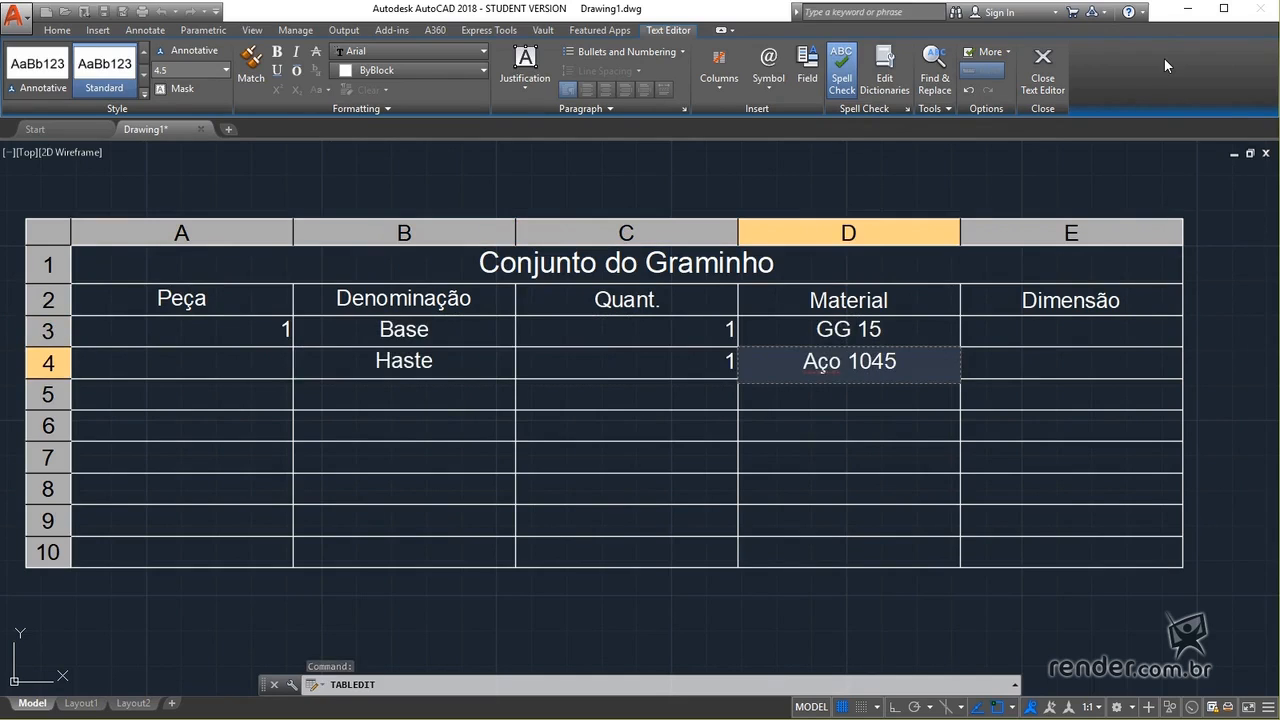
Step: Insert a diameter symbol in the Haste row's Dimensão cell and finish editing the table text
{"action": "key", "text": "Tab"}
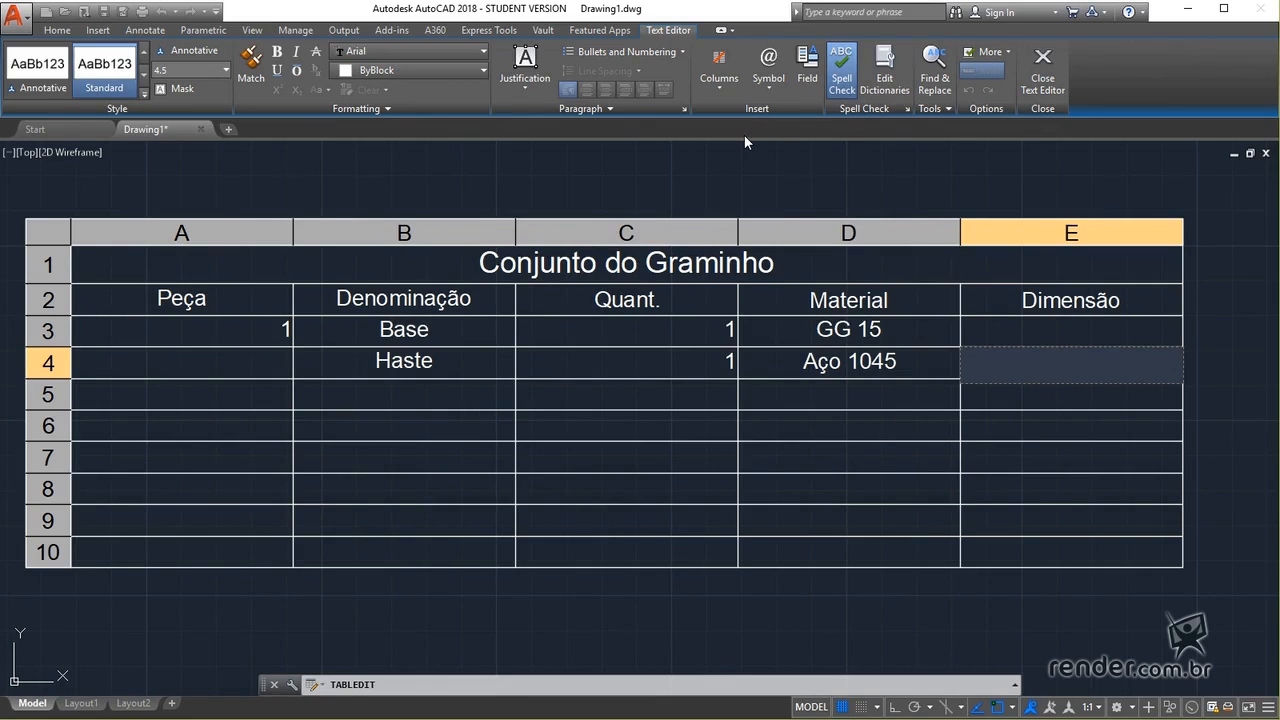
{"action": "left_click", "coordinate": [780, 92]}
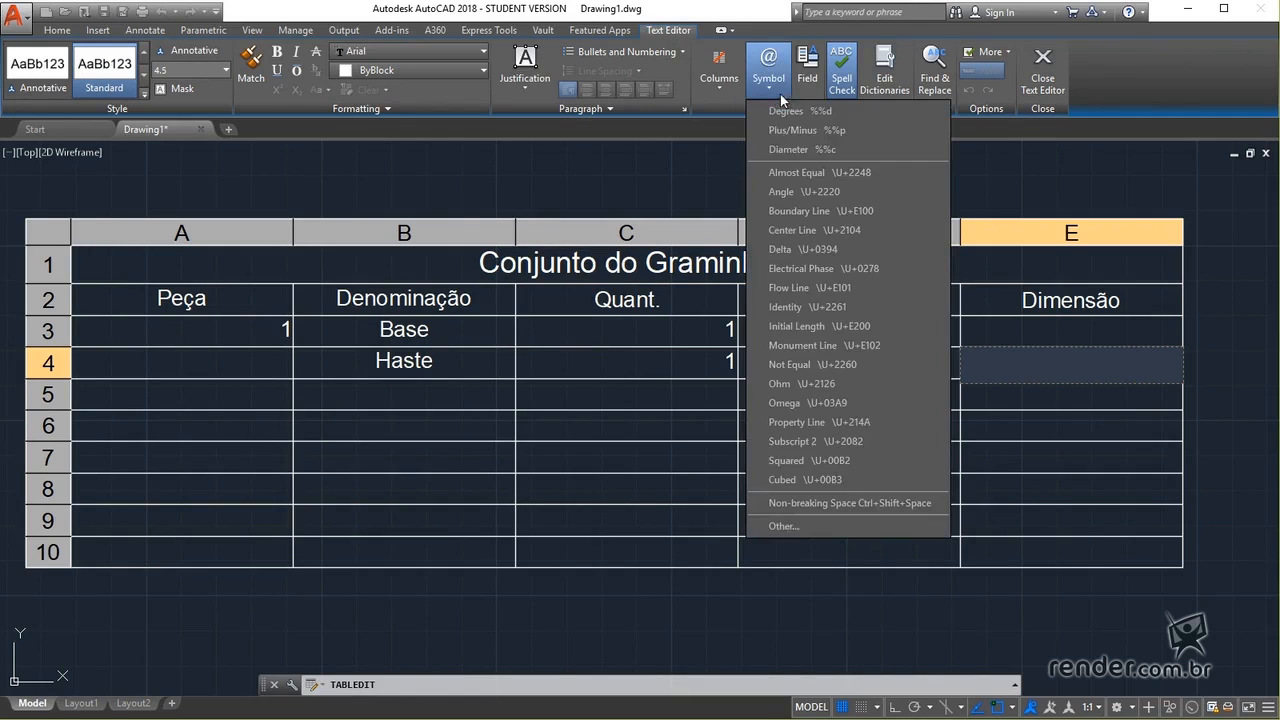
{"action": "left_click", "coordinate": [848, 150]}
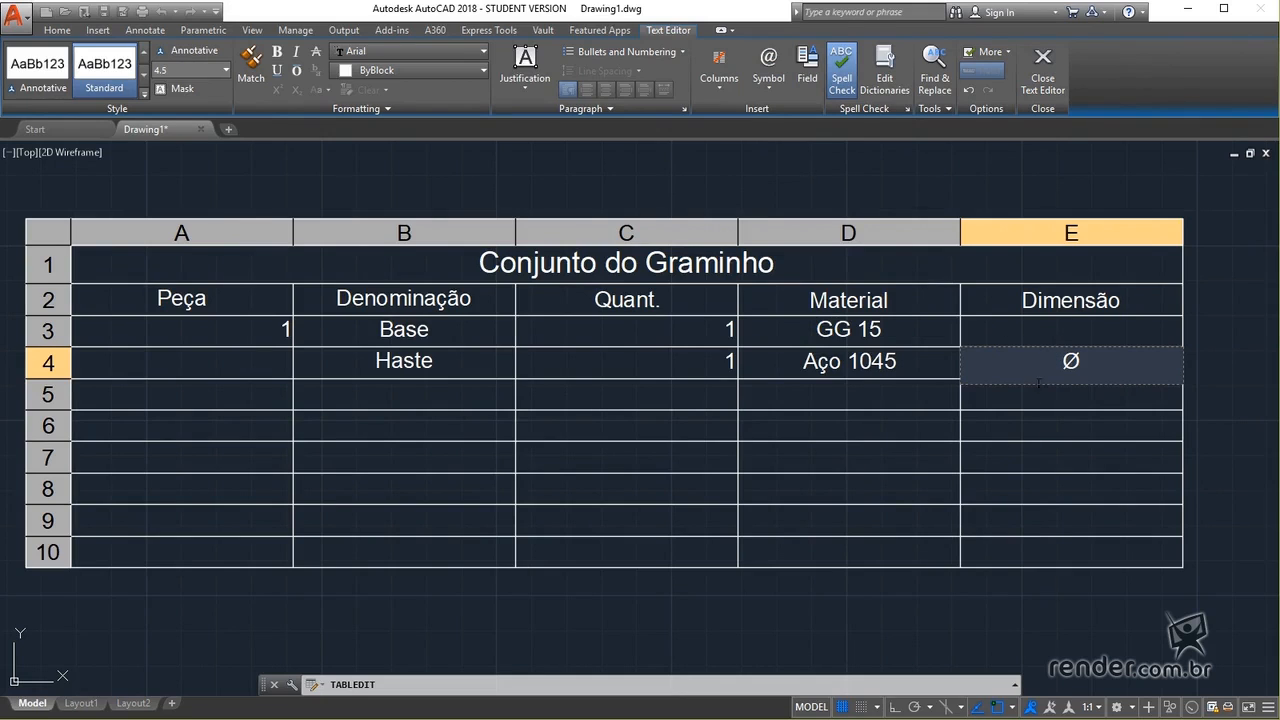
{"action": "left_click", "coordinate": [490, 398]}
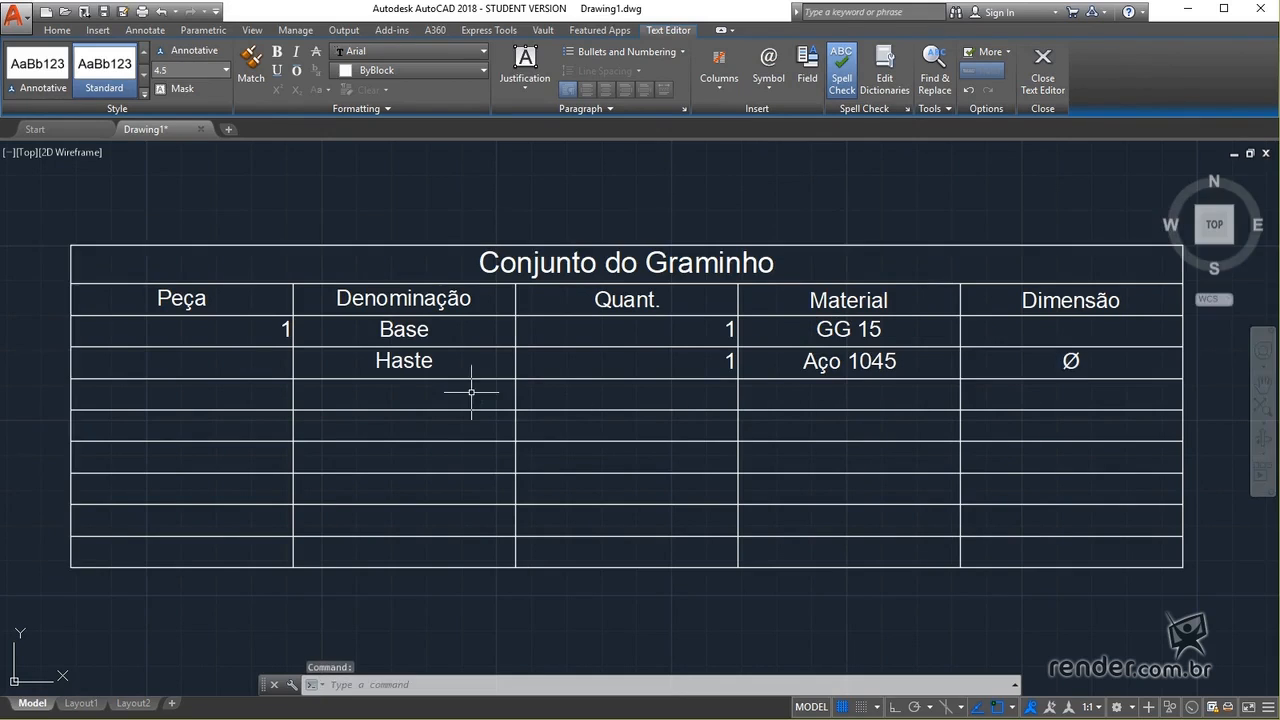
Step: Narrow the Denominação column by stretching its header cell's right edge inward to just beyond the text
{"action": "left_click", "coordinate": [514, 323]}
{"action": "left_click", "coordinate": [471, 309]}
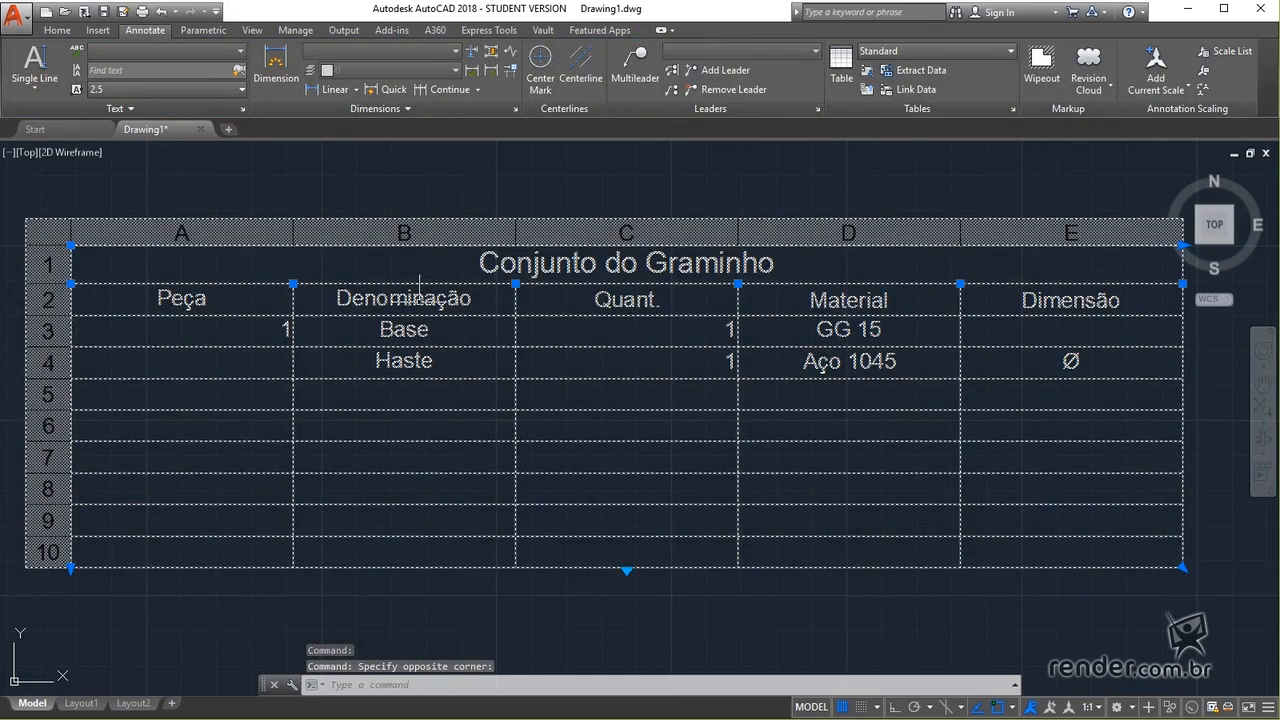
{"action": "left_click", "coordinate": [418, 292]}
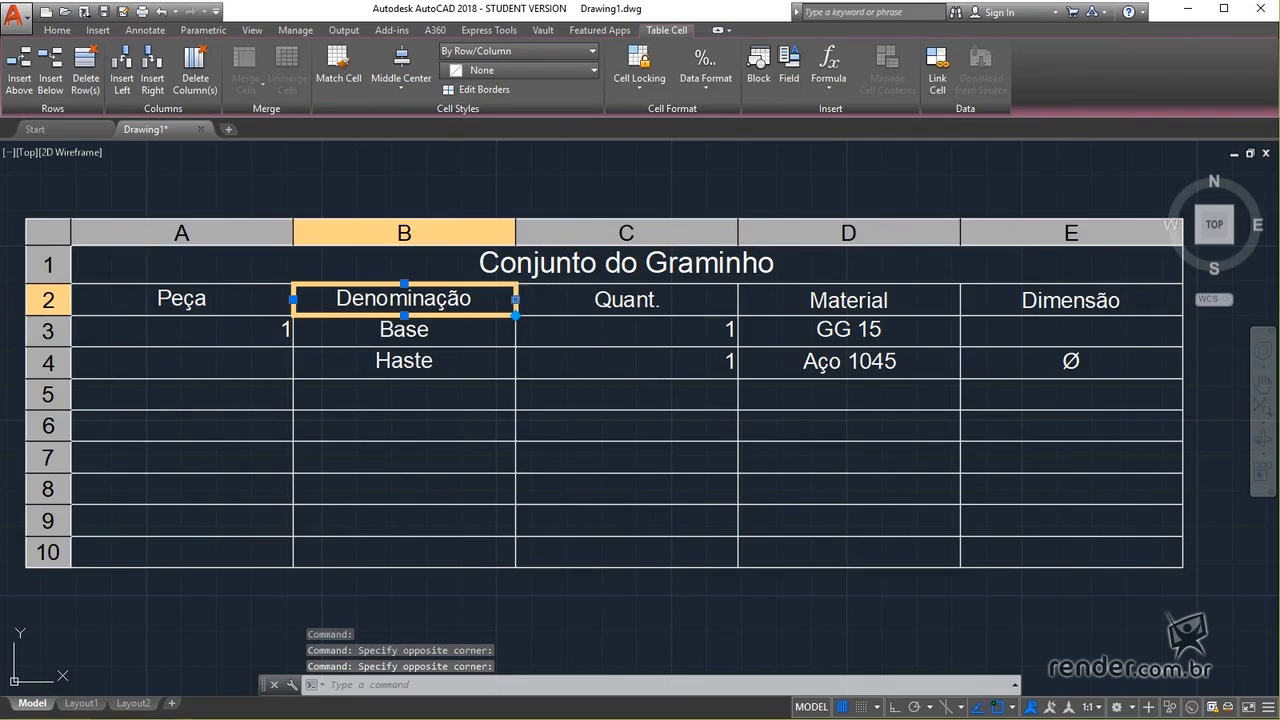
{"action": "left_click", "coordinate": [515, 299]}
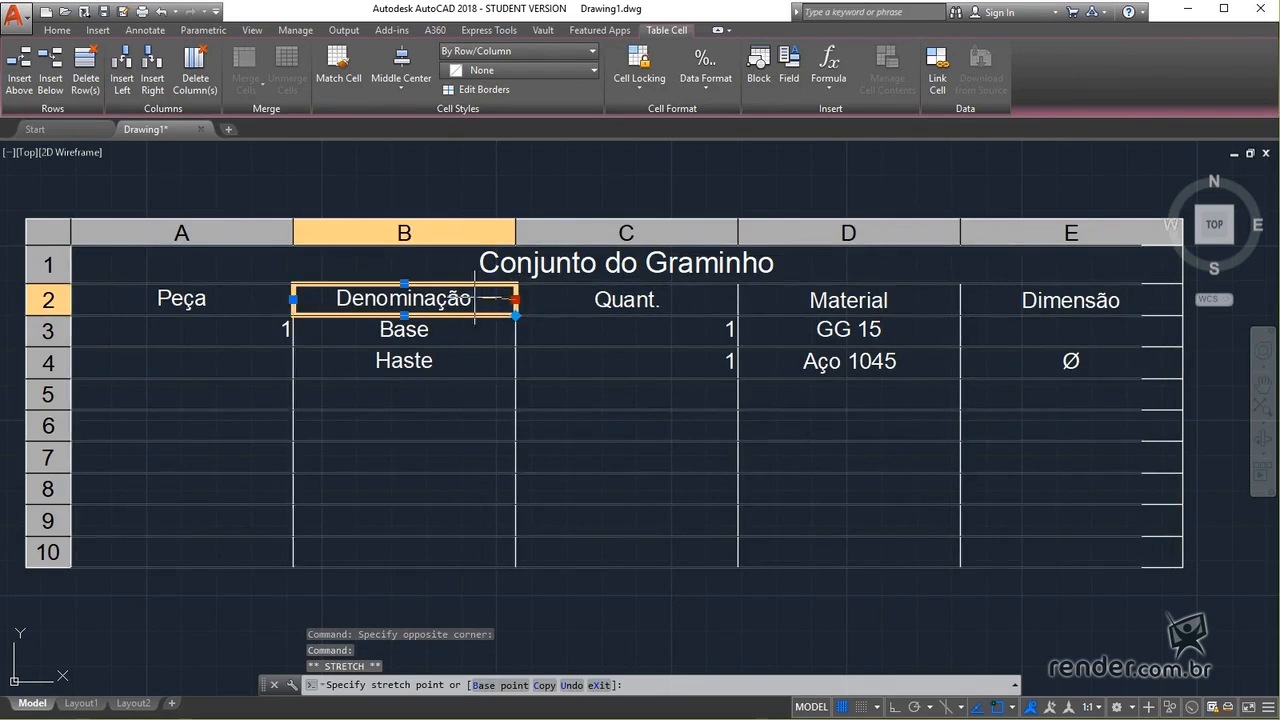
{"action": "left_click", "coordinate": [471, 299]}
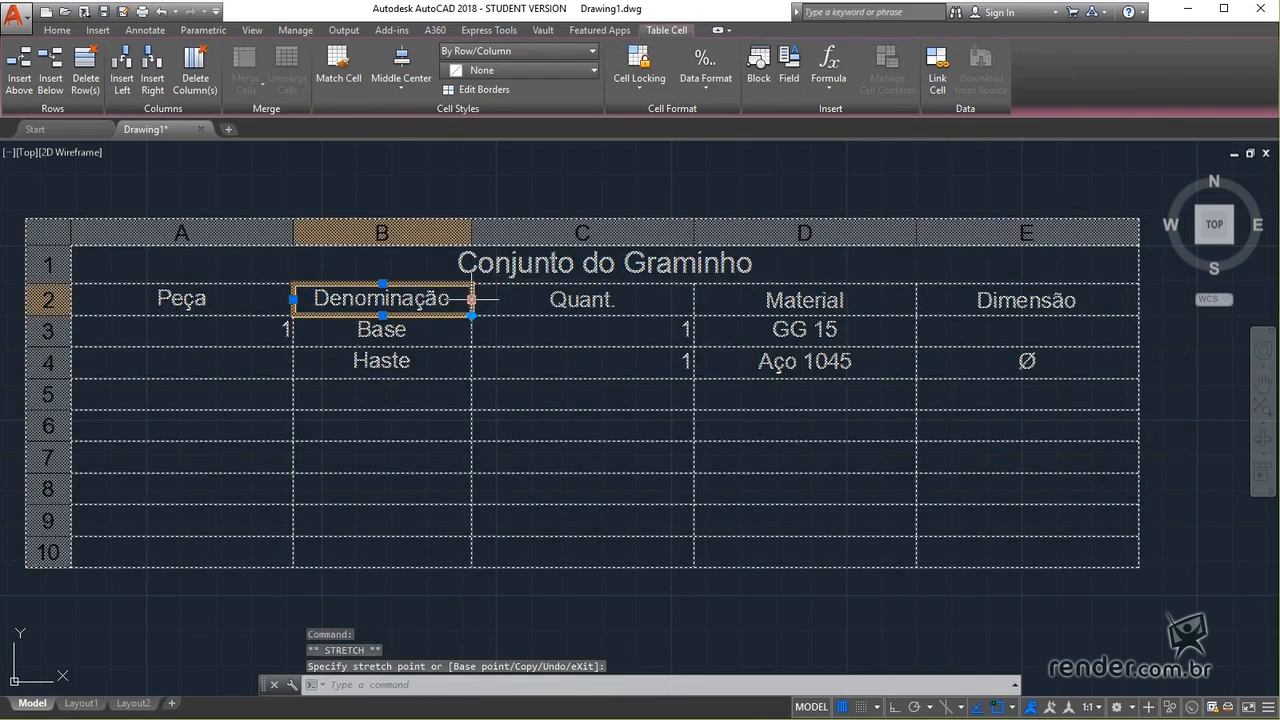
Step: Narrow the Peça column to about two thirds of its width by stretching its header cell's right edge inward
{"action": "left_click", "coordinate": [258, 292]}
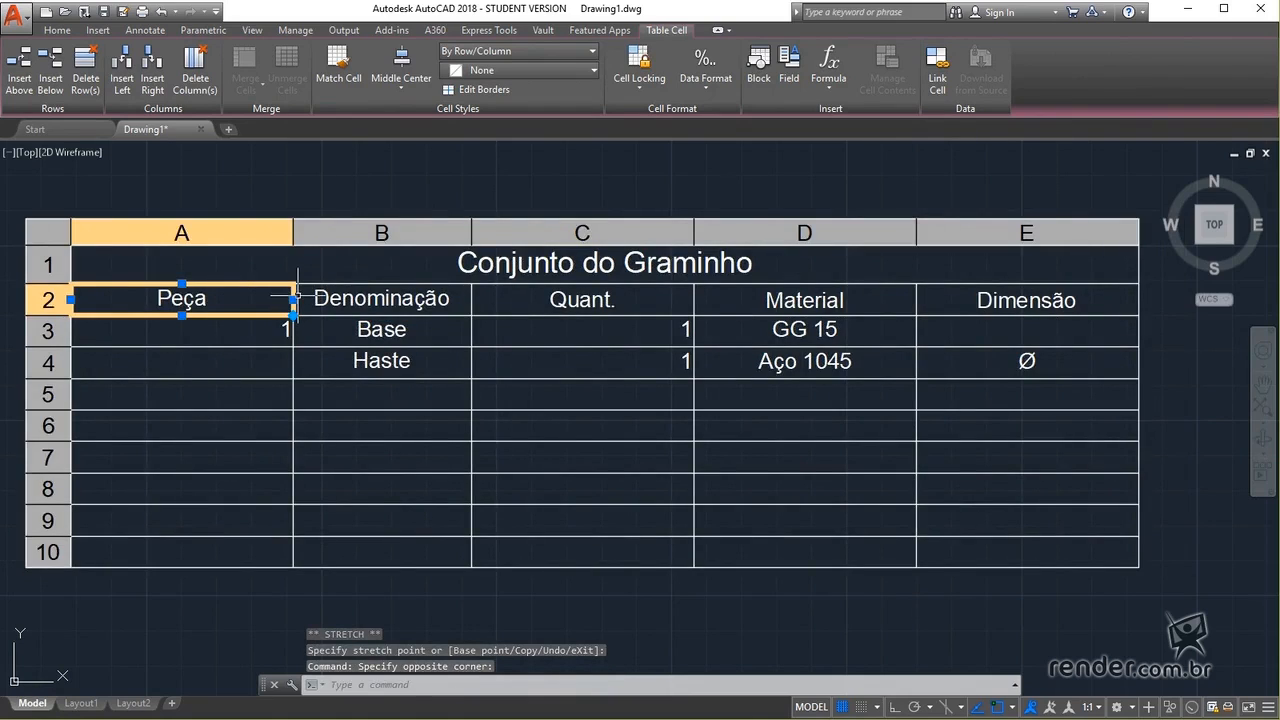
{"action": "left_click", "coordinate": [293, 299]}
{"action": "left_click", "coordinate": [224, 298]}
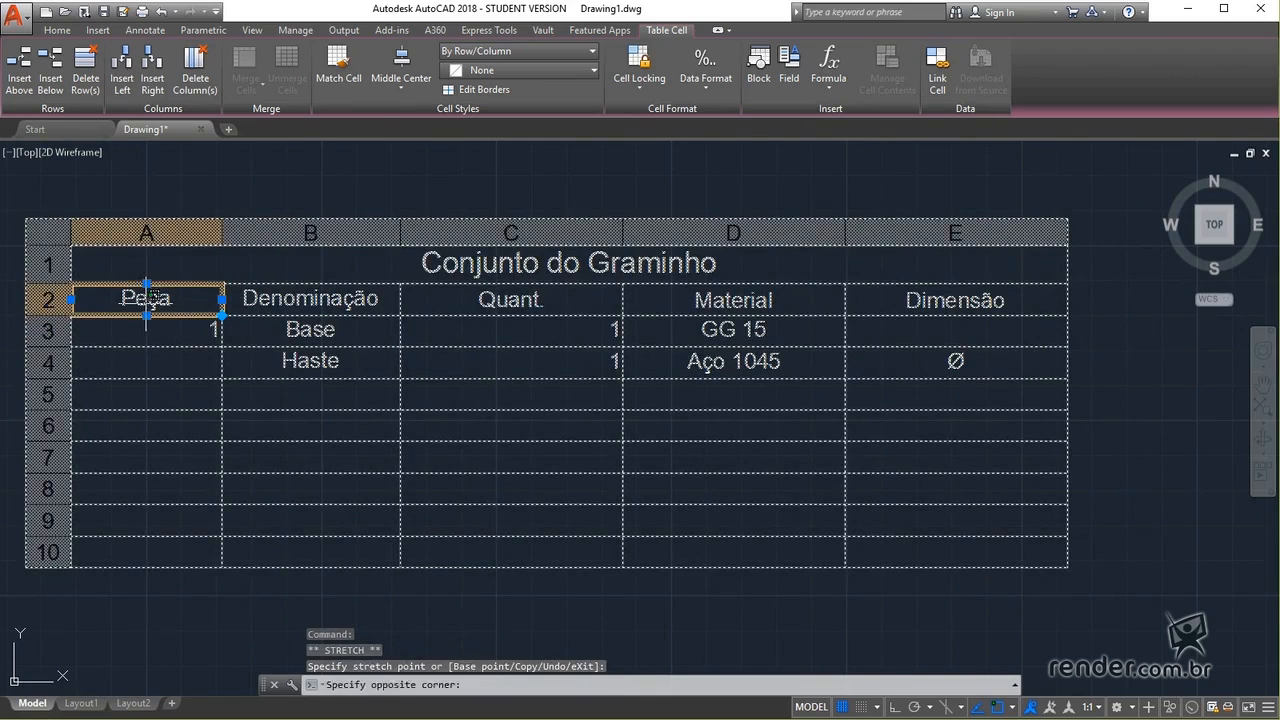
Step: Increase the header row's height by stretching the Peça cell's lower edge slightly downward
{"action": "left_click", "coordinate": [175, 324]}
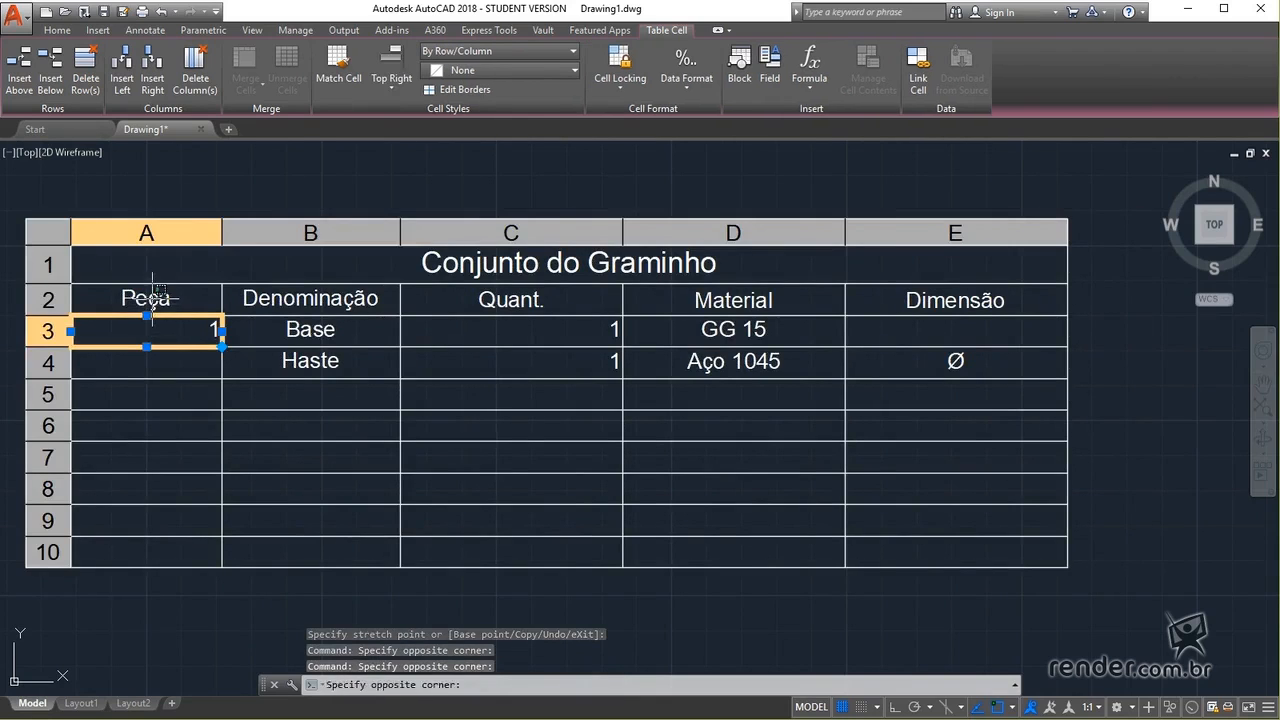
{"action": "left_click", "coordinate": [150, 304]}
{"action": "left_click", "coordinate": [147, 315]}
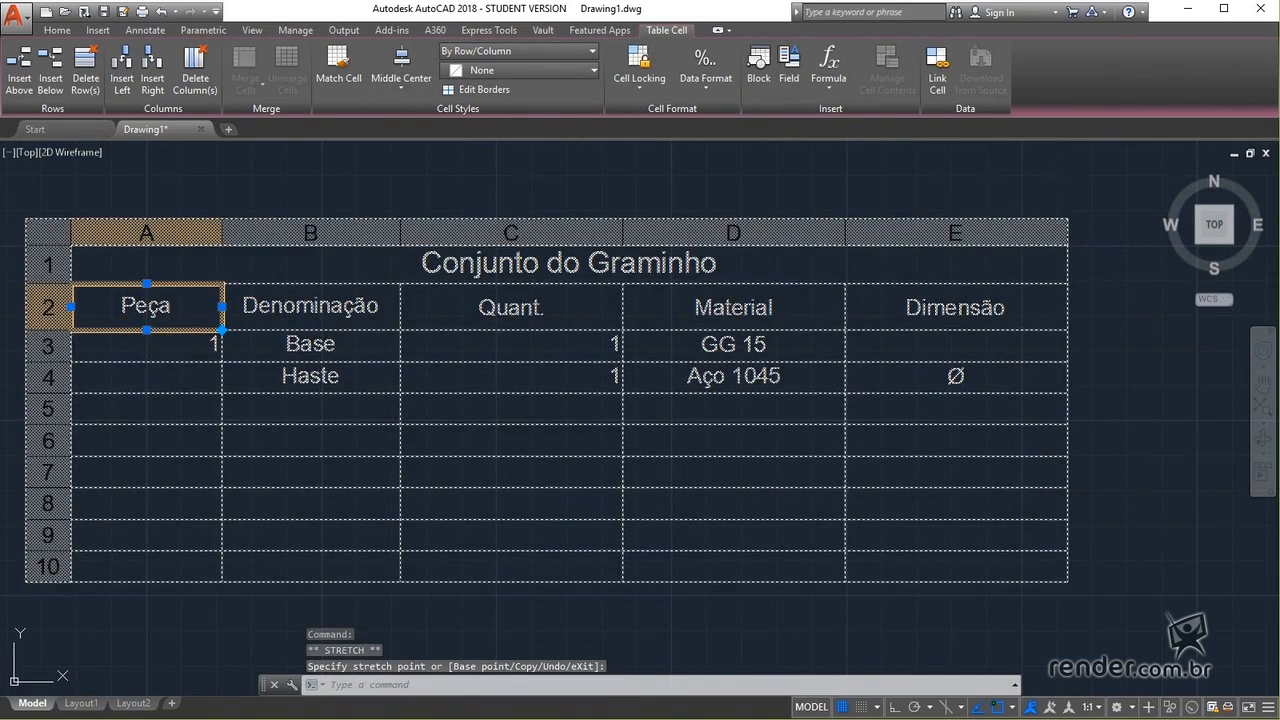
Step: Autofill the Peça column from the Base row's part number down to the last row, numbering the parts 1 to 8
{"action": "left_click", "coordinate": [170, 344]}
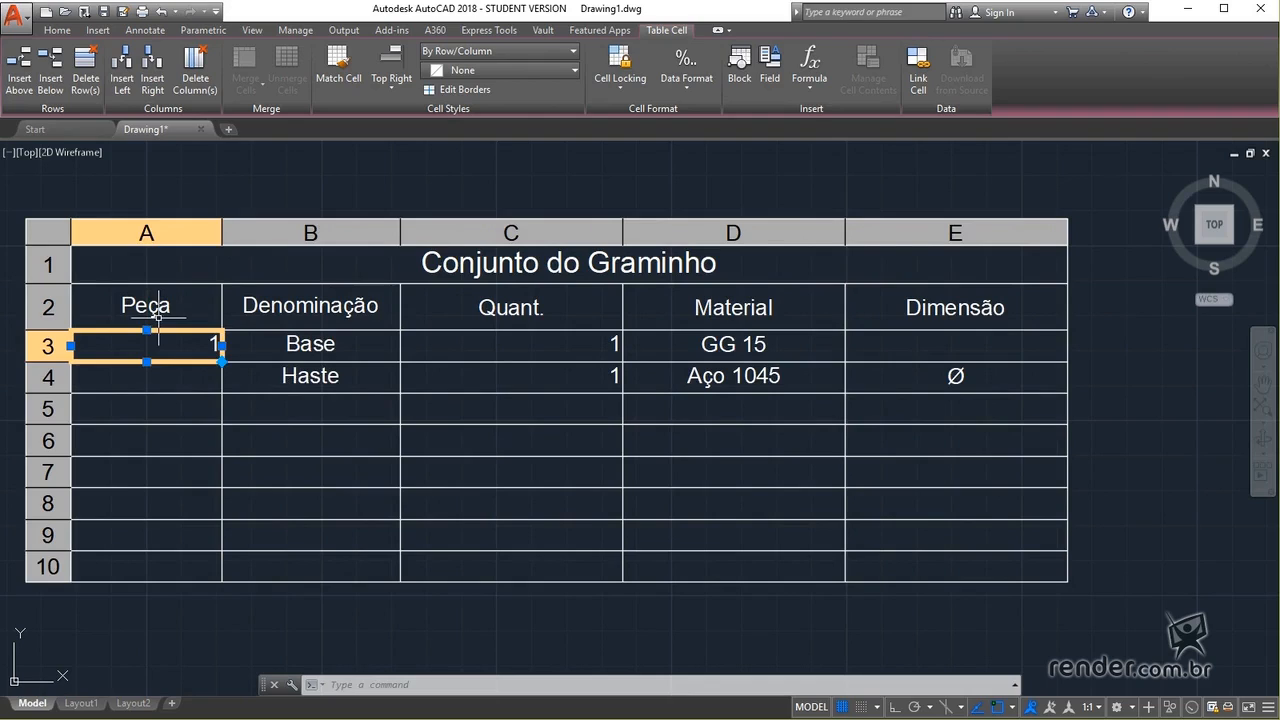
{"action": "left_click", "coordinate": [222, 361]}
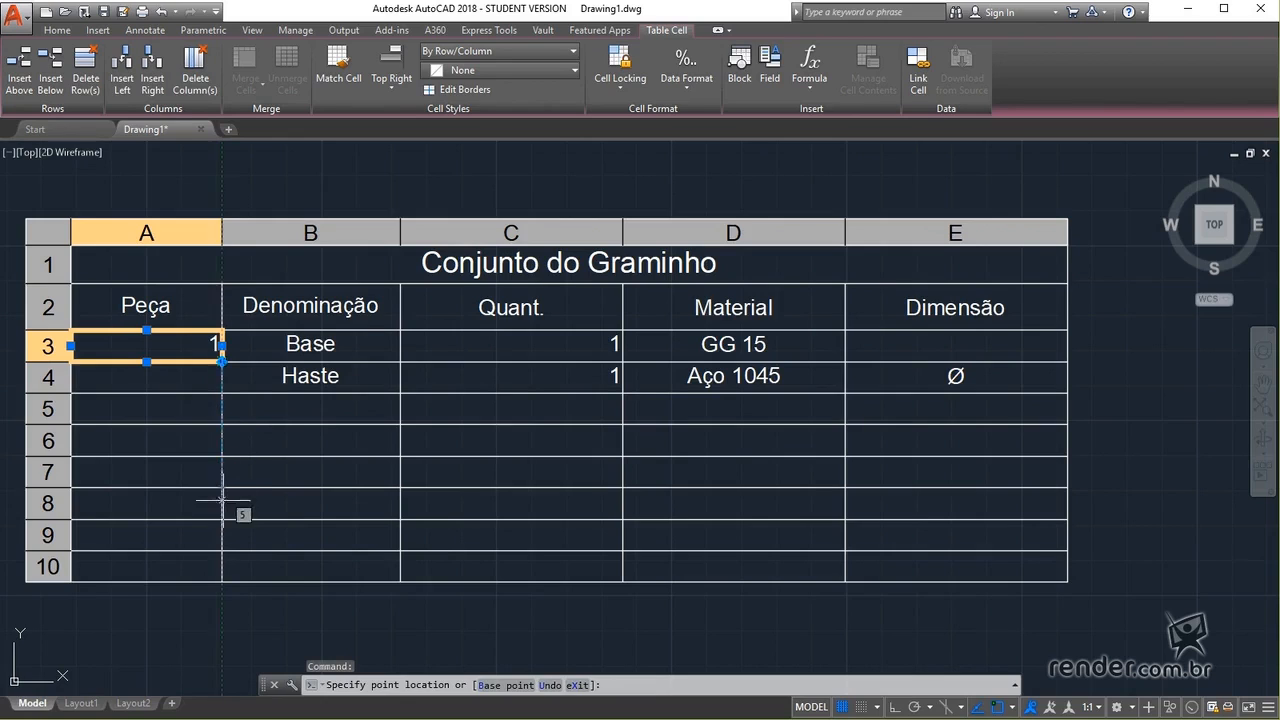
{"action": "left_click", "coordinate": [222, 581]}
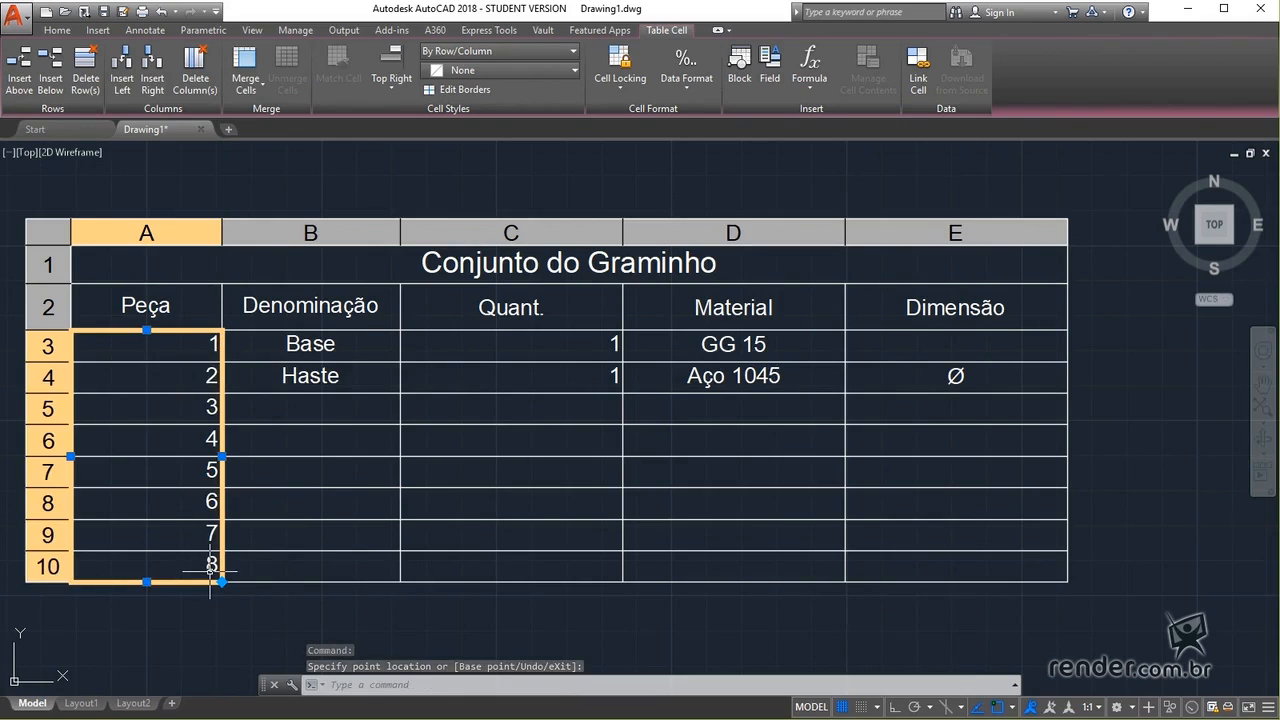
{"action": "left_click", "coordinate": [287, 540]}
{"action": "left_click", "coordinate": [127, 562]}
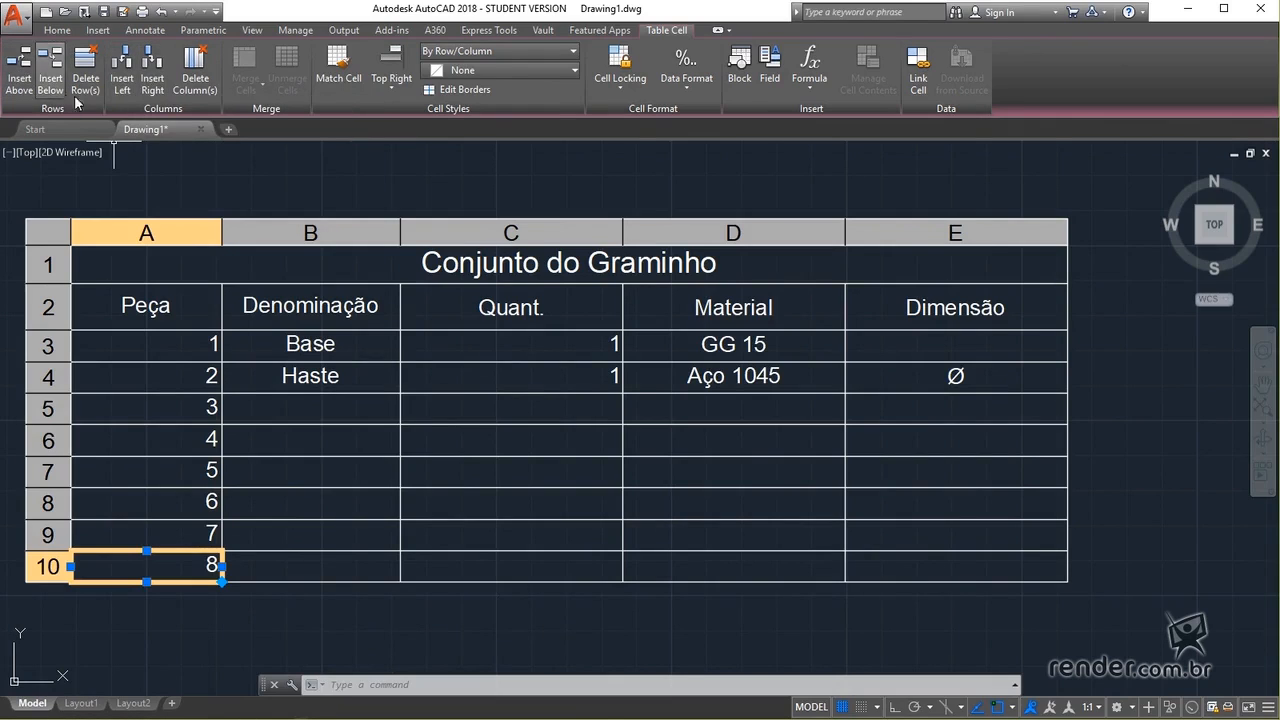
{"action": "left_click", "coordinate": [334, 466]}
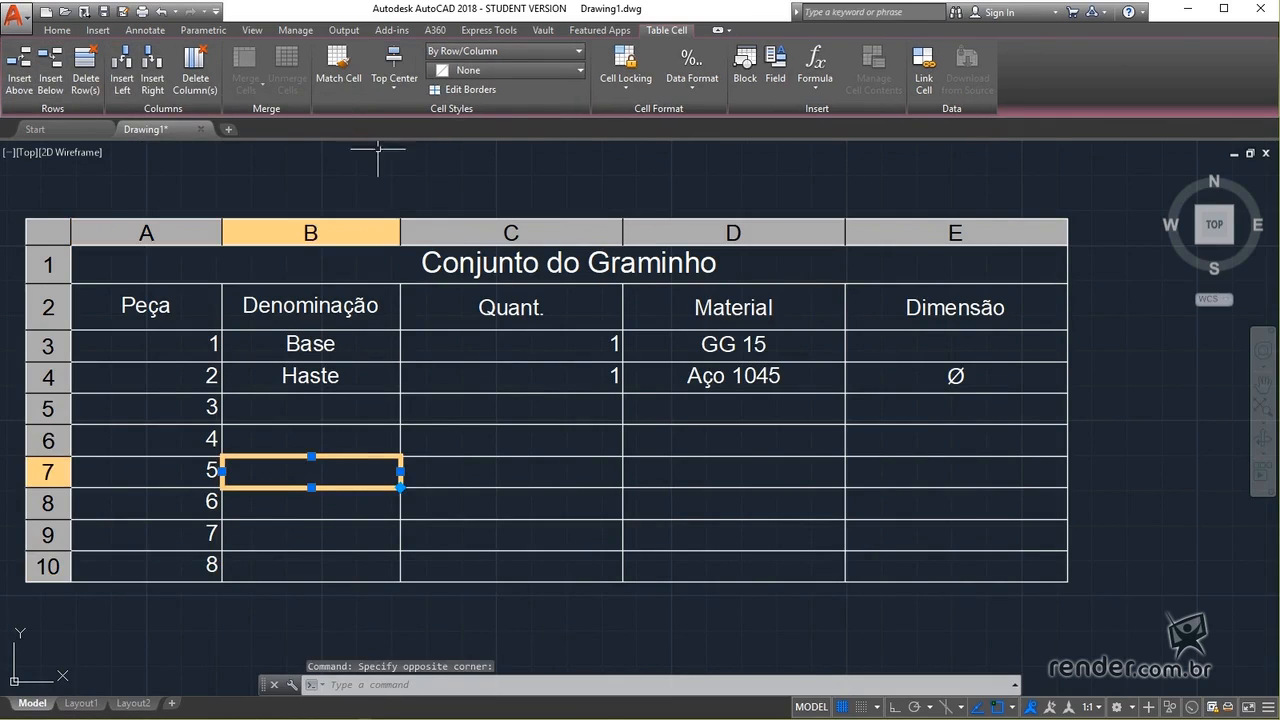
Step: Start a new table style named Copy of Standard, based on the Standard table style
{"action": "left_click", "coordinate": [150, 34]}
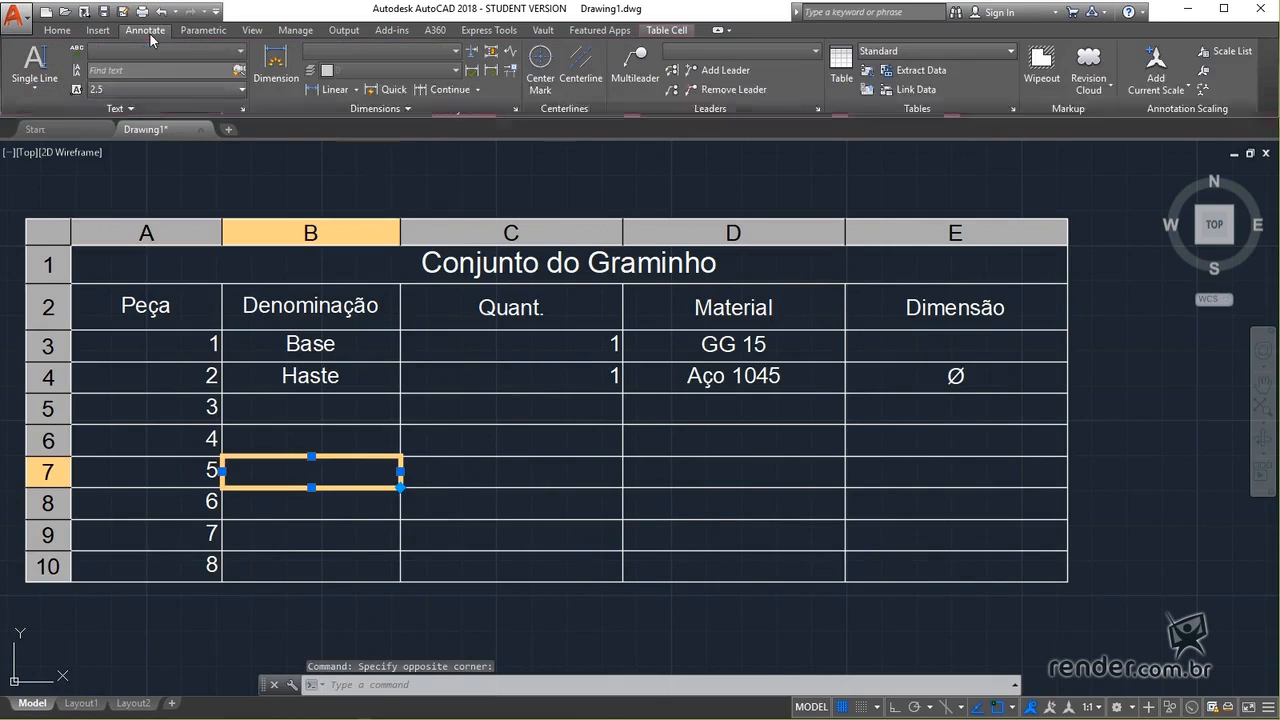
{"action": "left_click", "coordinate": [1014, 112]}
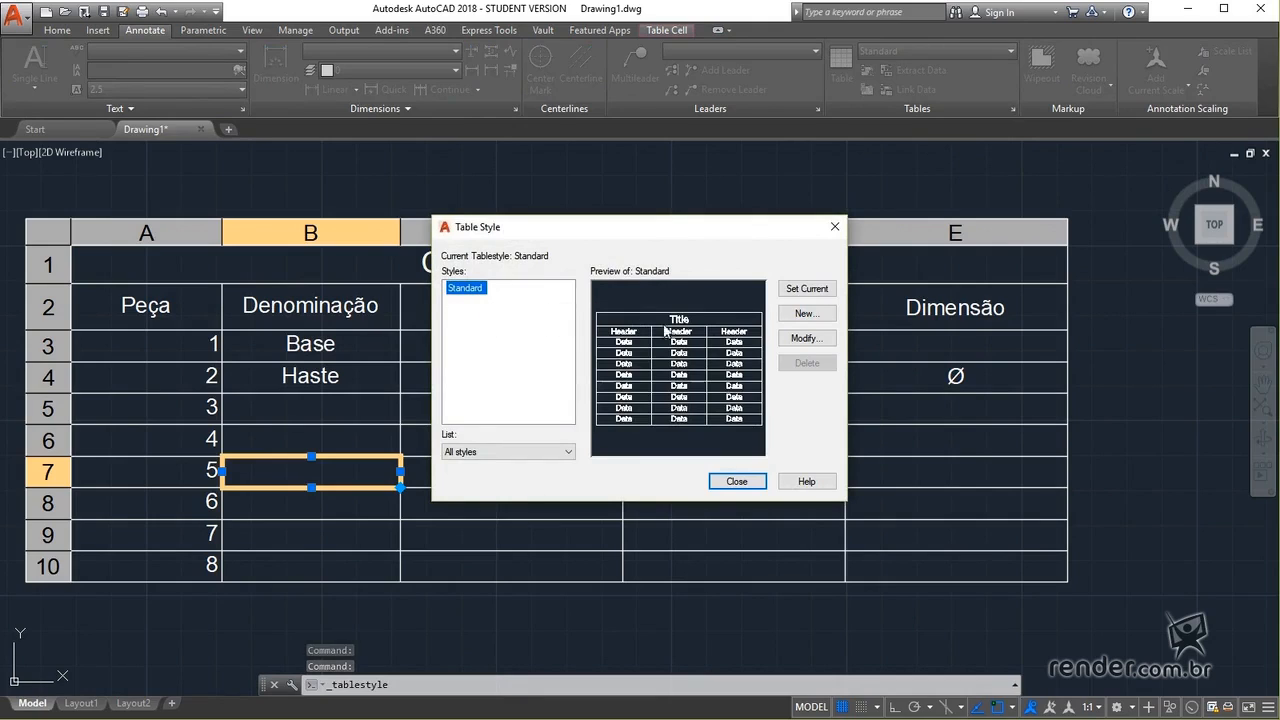
{"action": "left_click", "coordinate": [806, 315]}
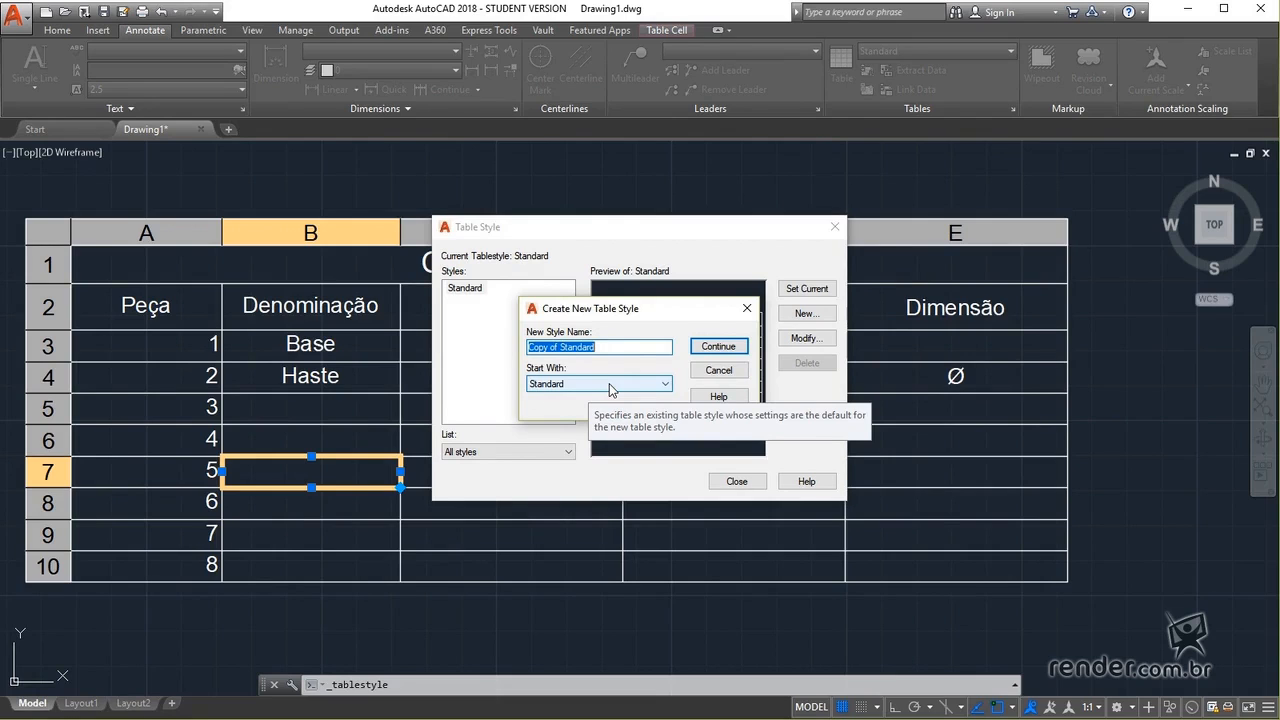
{"action": "left_click", "coordinate": [720, 348]}
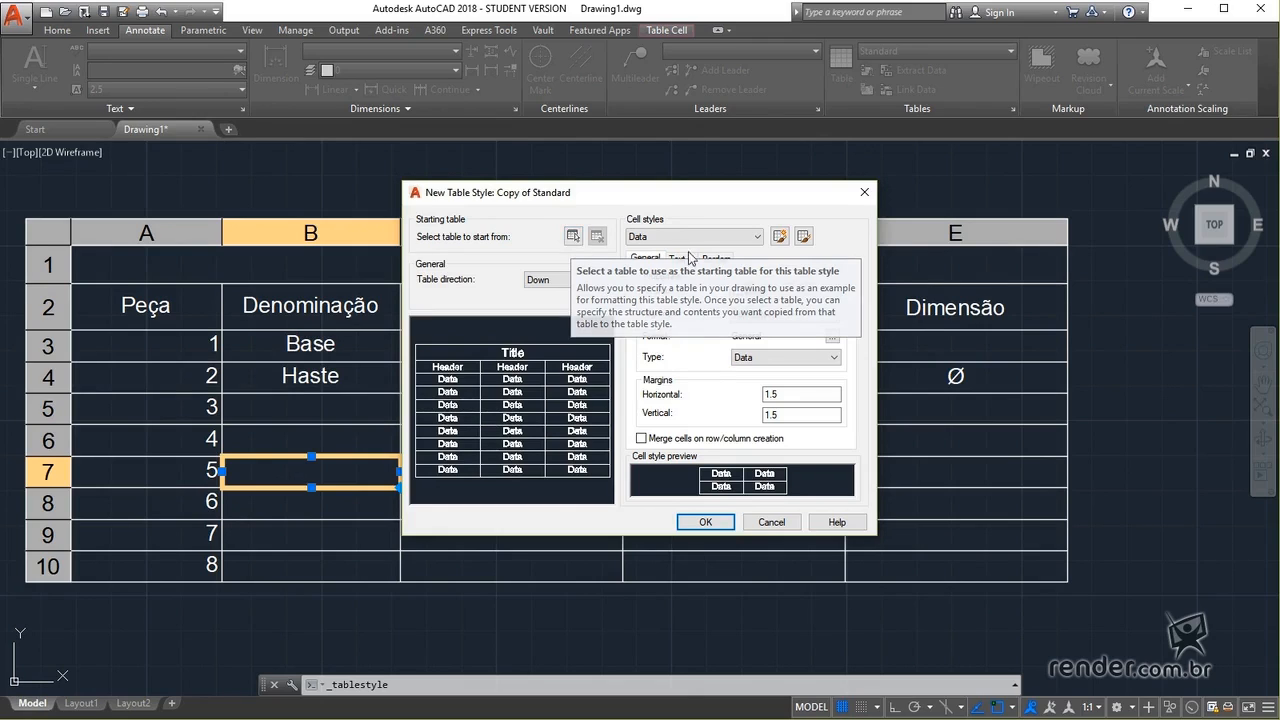
Step: Try the Up table direction in the new style and set it back to Down
{"action": "left_click", "coordinate": [586, 284]}
{"action": "left_click", "coordinate": [576, 305]}
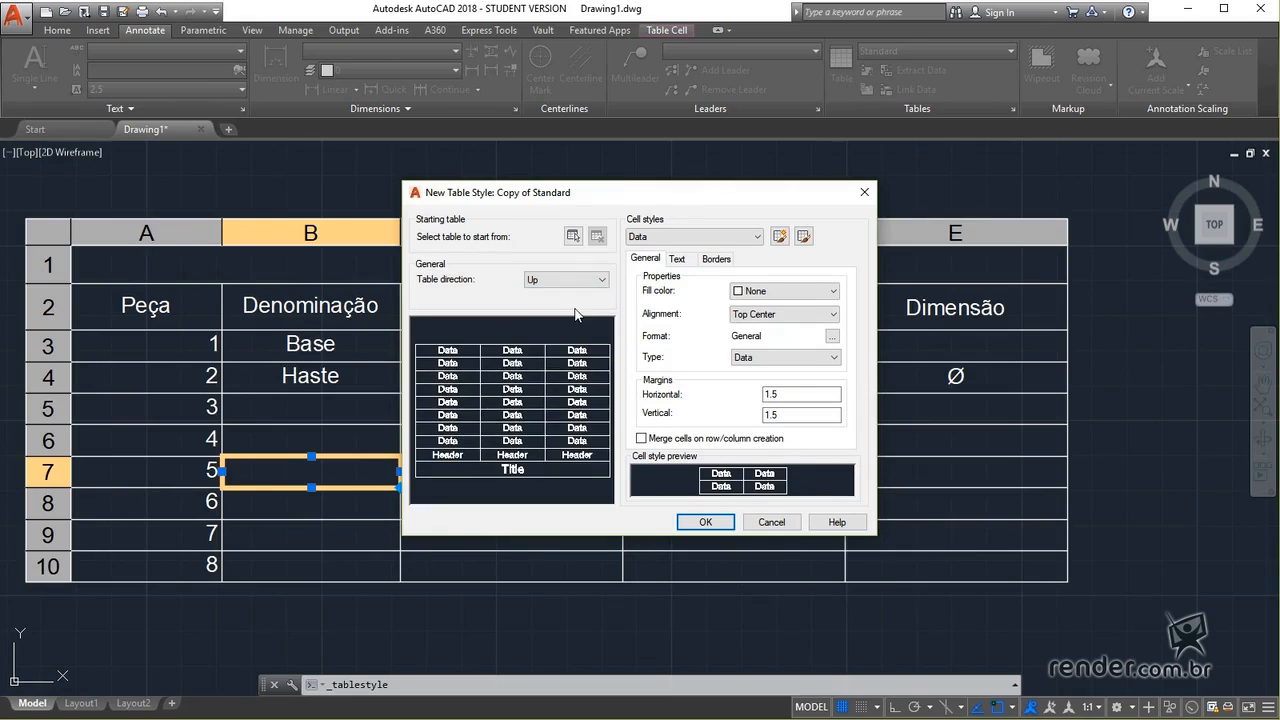
{"action": "left_click", "coordinate": [580, 280]}
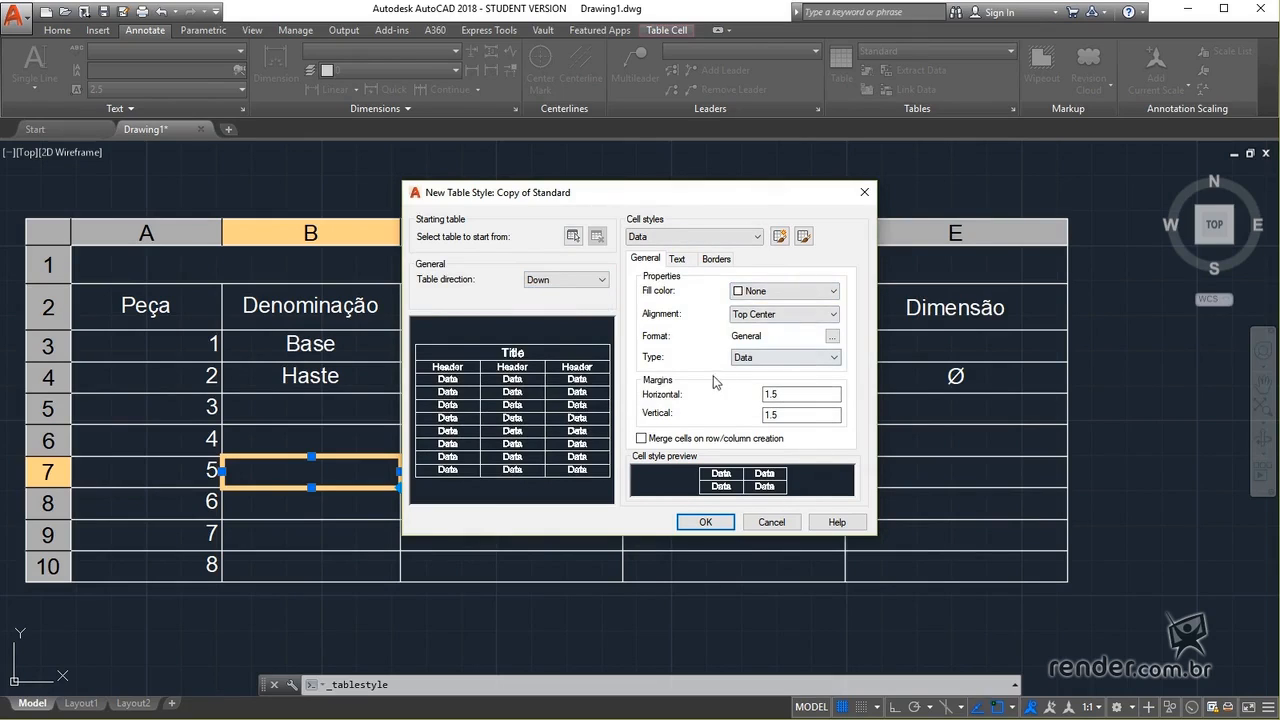
Step: Review the Data cell style's text, border and general properties and the cell style choices, and discard the new table style
{"action": "left_click", "coordinate": [686, 266]}
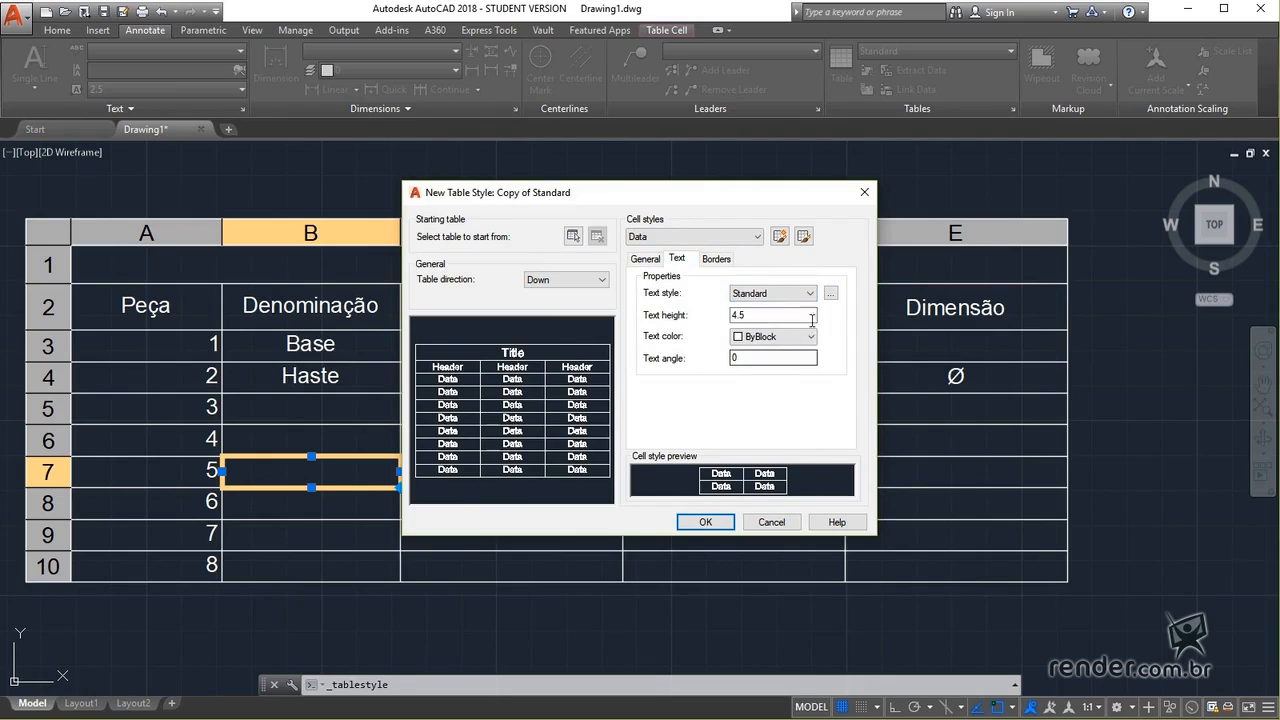
{"action": "left_click", "coordinate": [718, 259]}
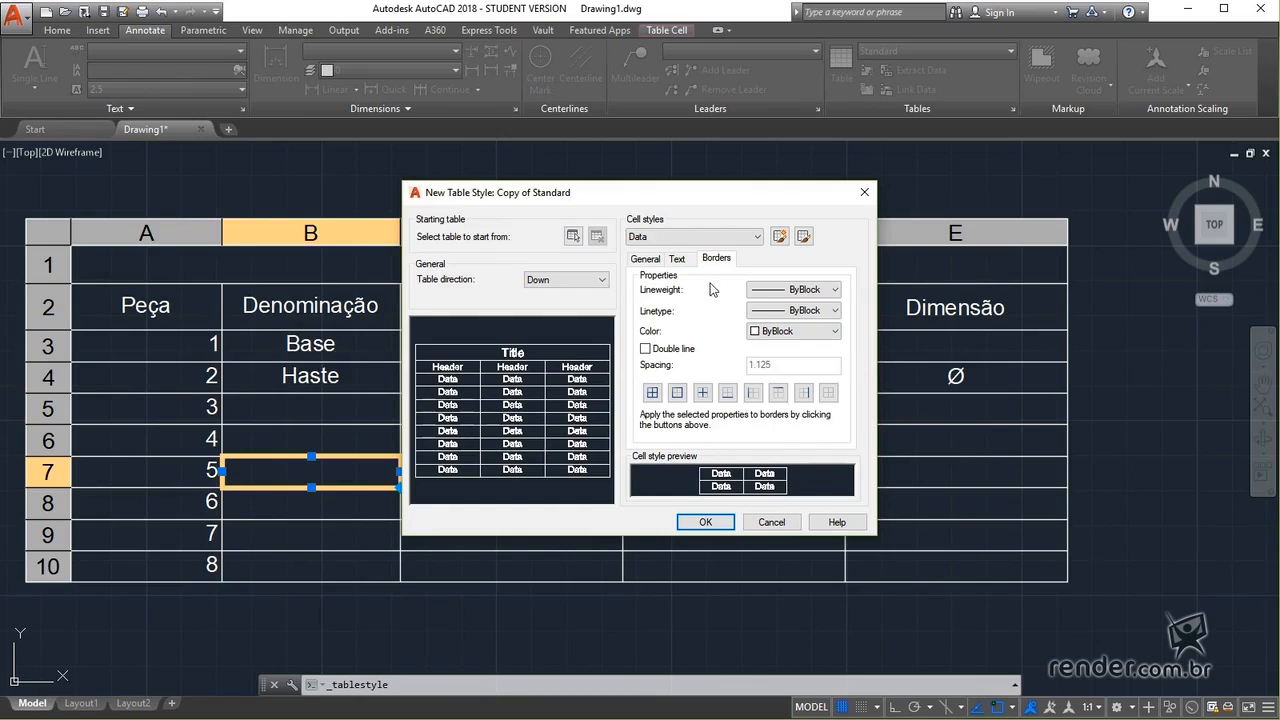
{"action": "left_click", "coordinate": [646, 260]}
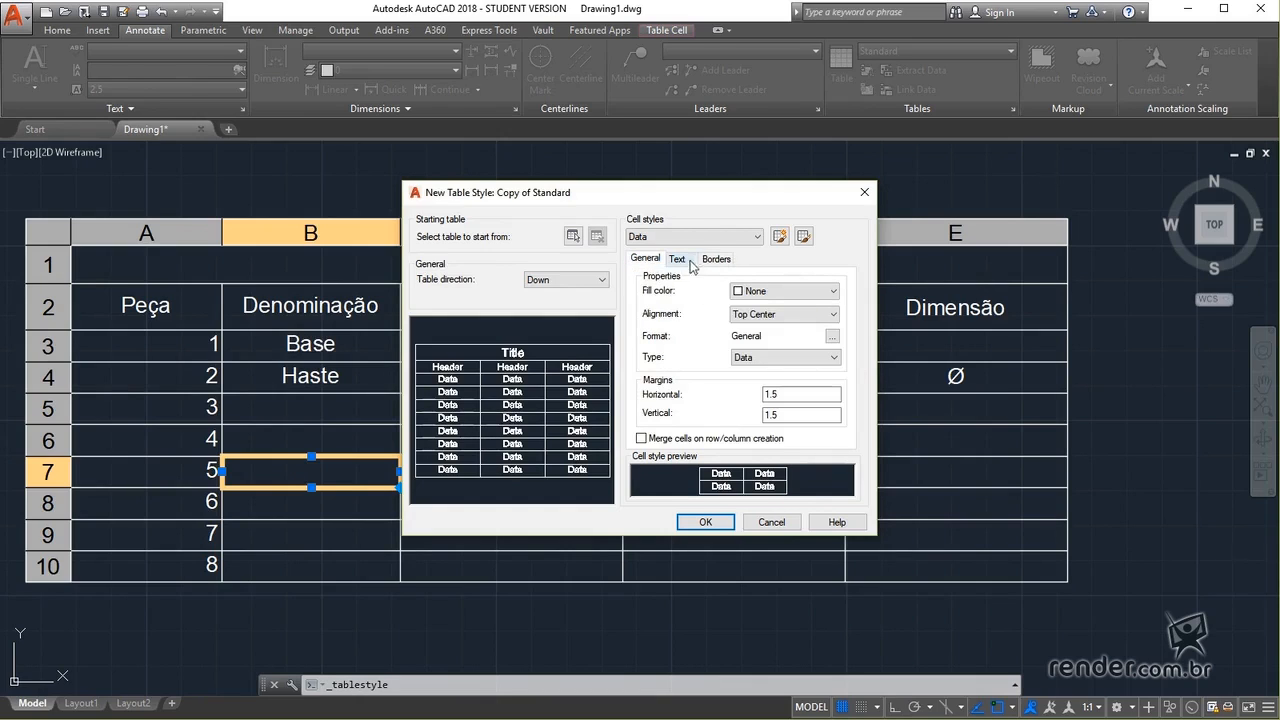
{"action": "left_click", "coordinate": [756, 238]}
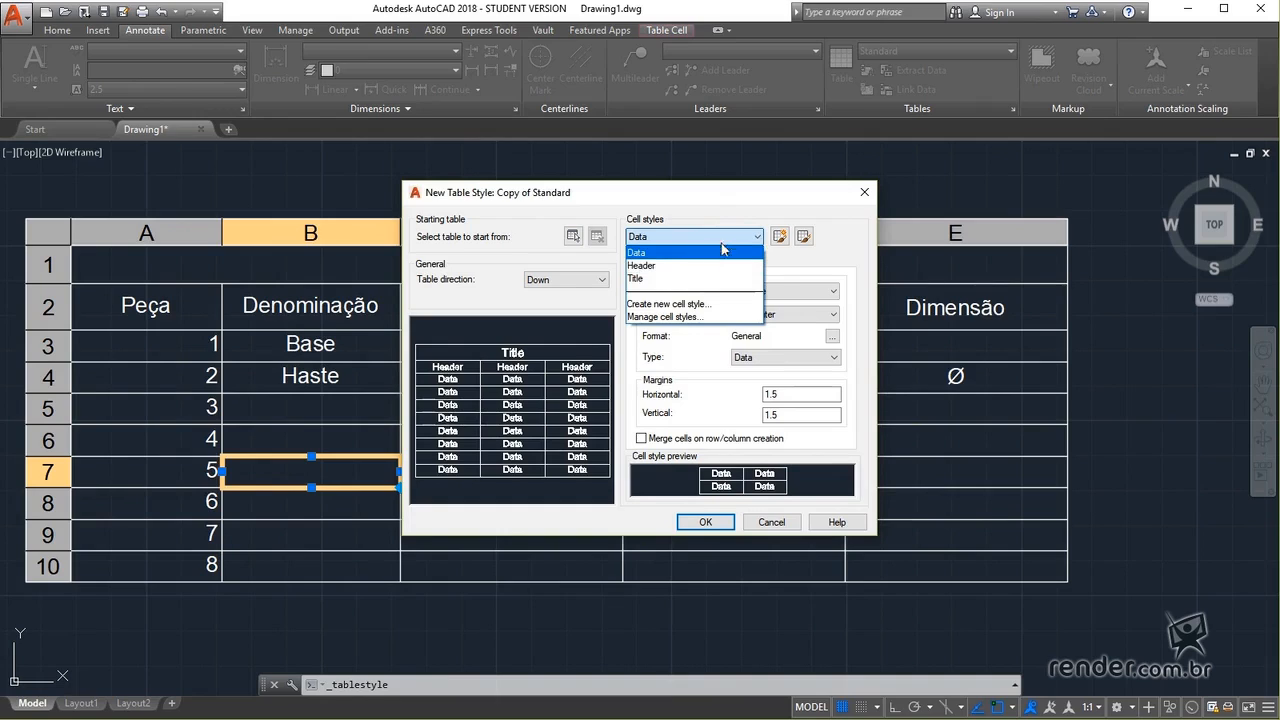
{"action": "left_click", "coordinate": [671, 240]}
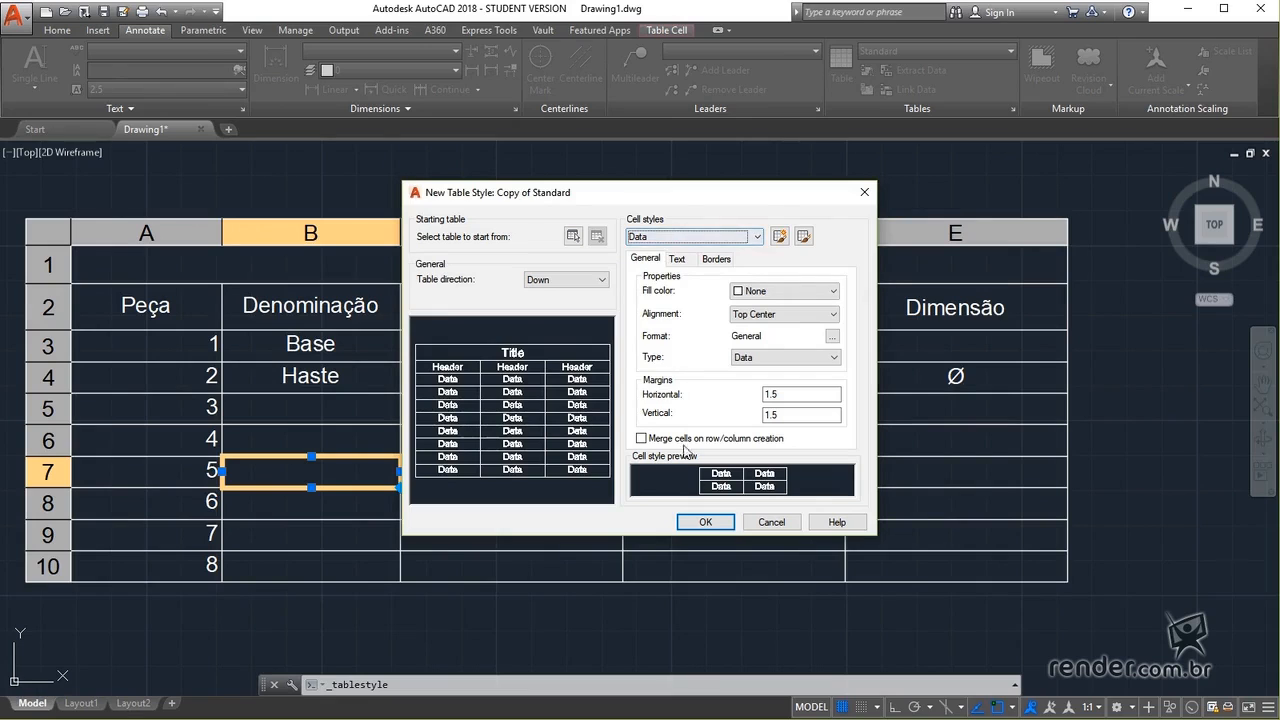
{"action": "left_click", "coordinate": [776, 521]}
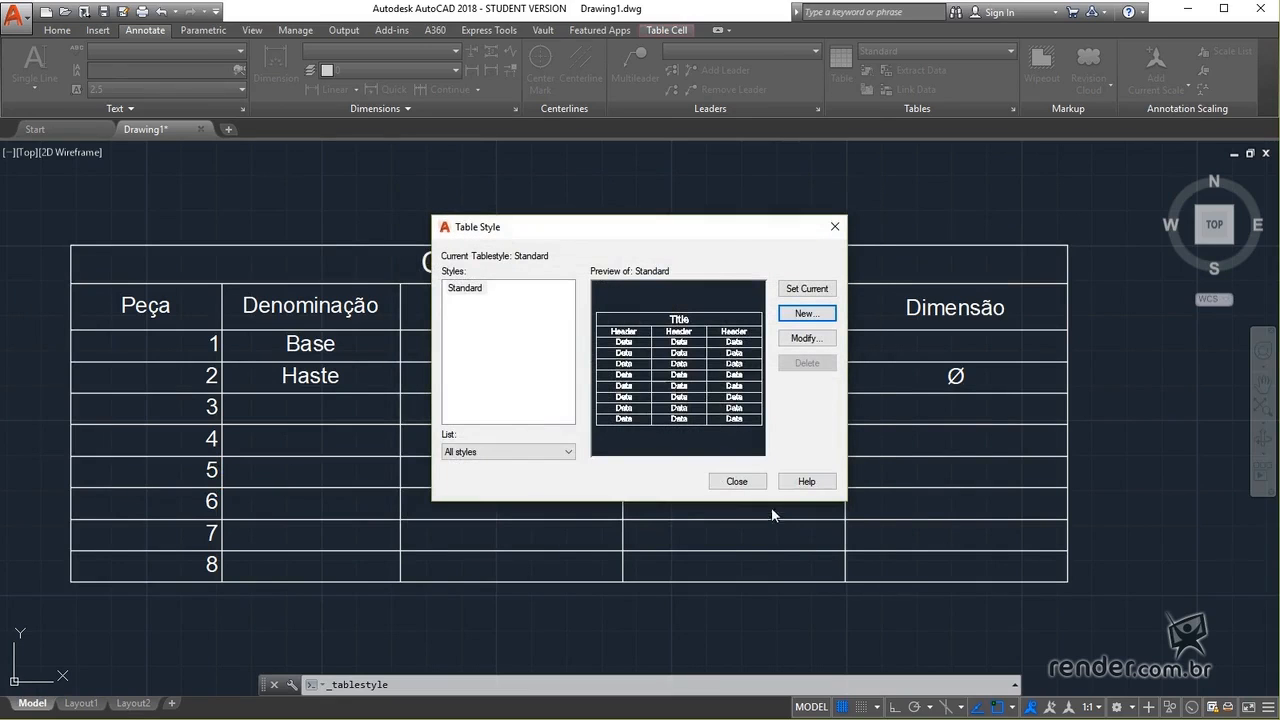
{"action": "left_click", "coordinate": [738, 482]}
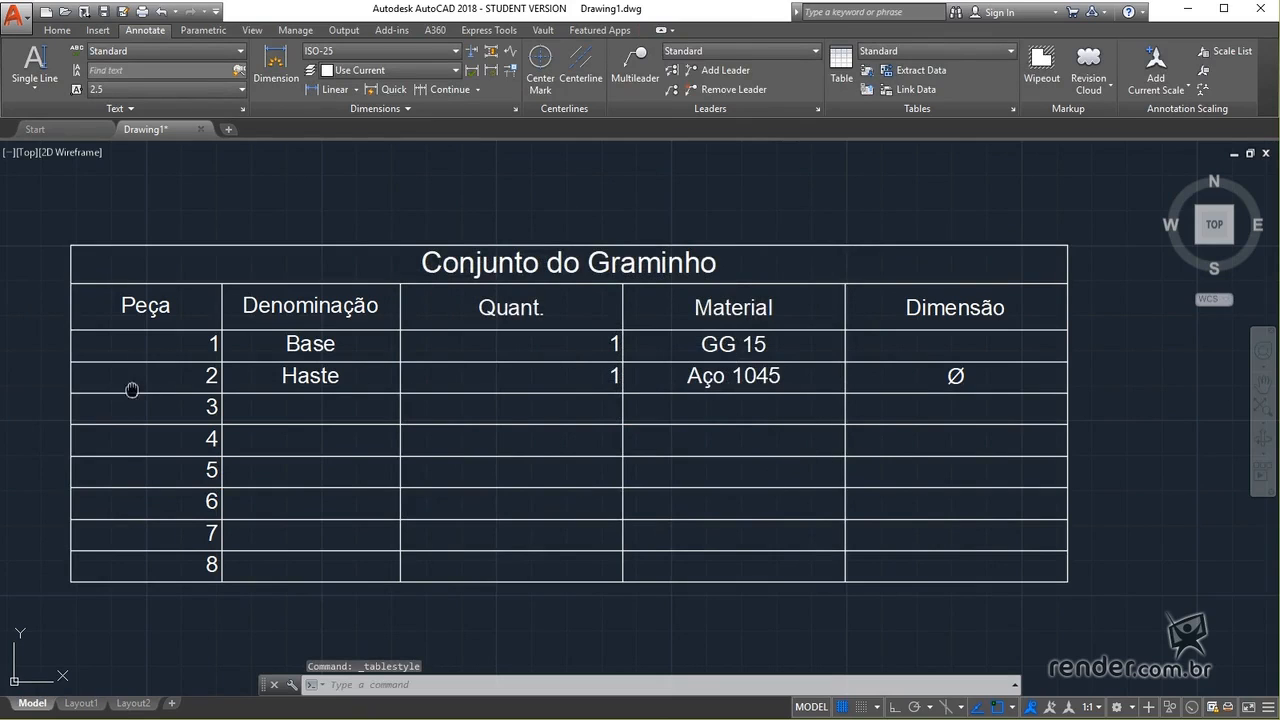
Step: Examine the completed Conjunto do Graminho parts list beside the partly filled table, leaving nothing selected
{"action": "middle_click_drag", "start_coordinate": [131, 389], "coordinate": [629, 397]}
{"action": "mouse_move", "coordinate": [199, 488]}
{"action": "middle_mouse_down"}
{"action": "mouse_move", "coordinate": [339, 490]}
{"action": "mouse_move", "coordinate": [835, 444]}
{"action": "middle_mouse_up"}
{"action": "left_click", "coordinate": [867, 309]}
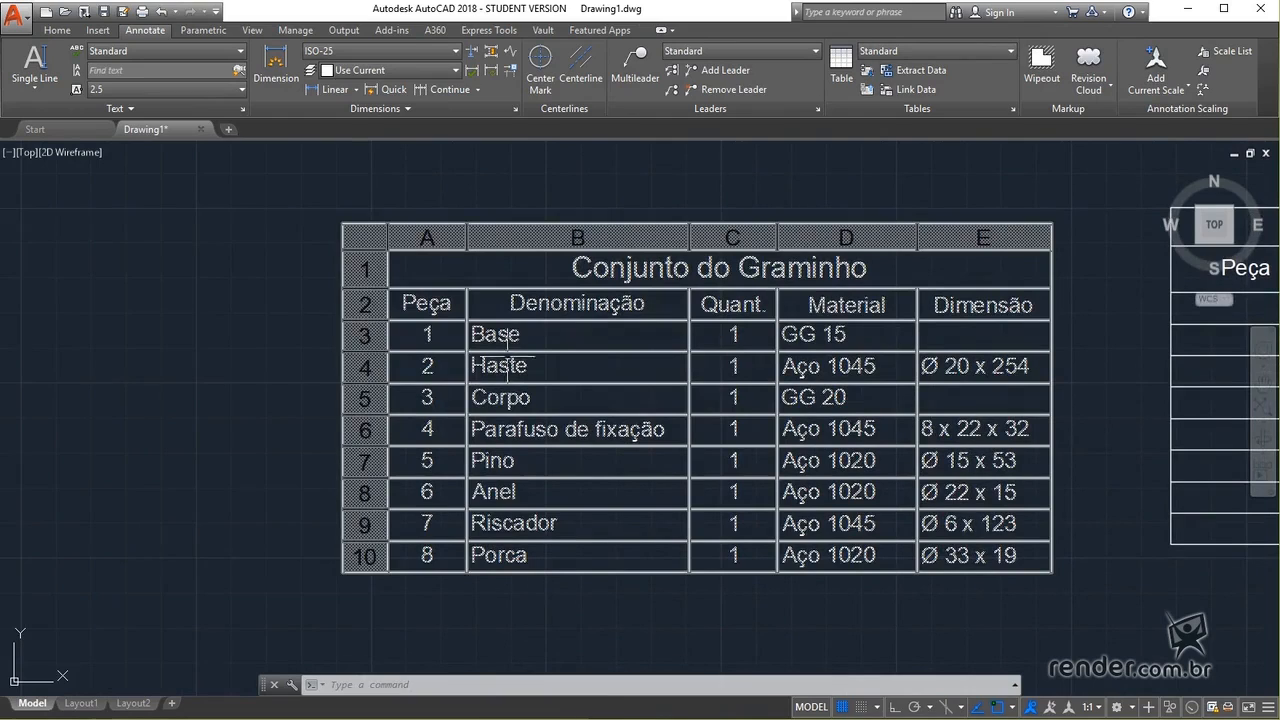
{"action": "key", "text": "Escape"}
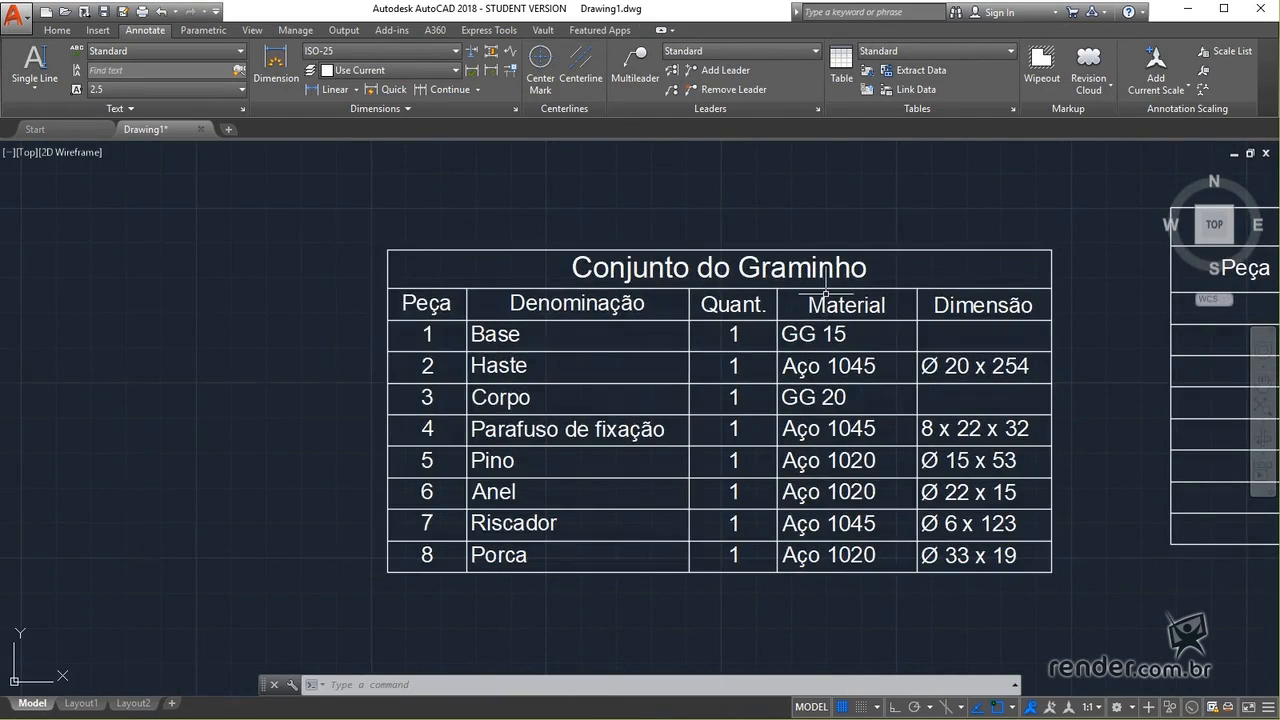